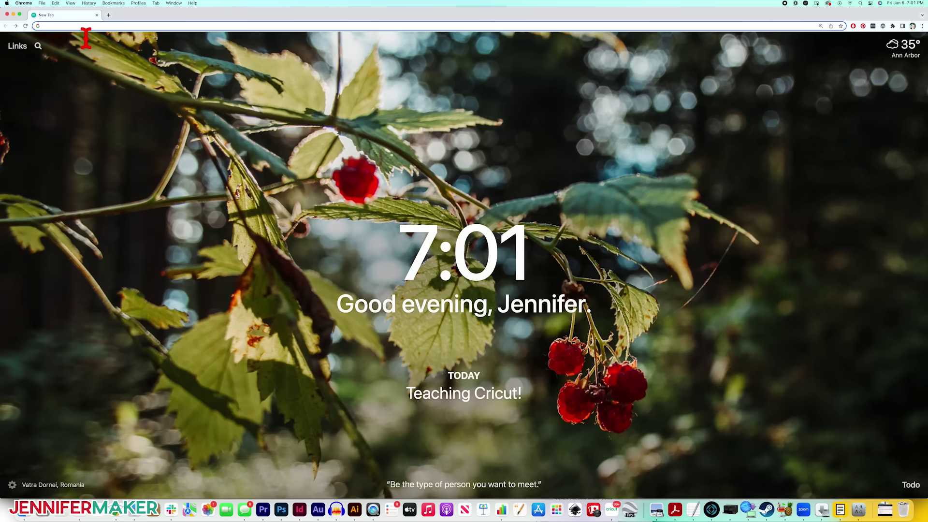
Step: Load dafont.com and scroll through the recently added fonts
text(dafont.c)
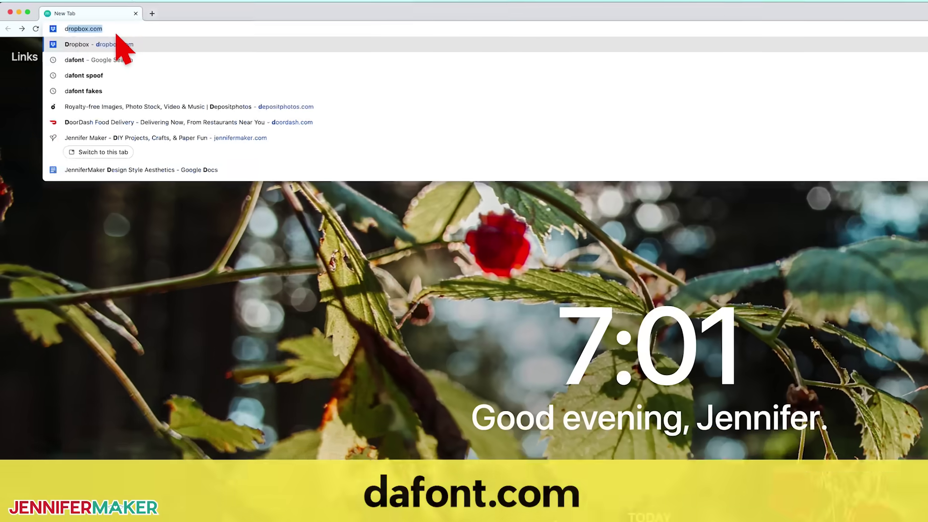
text(om)
key(Return)
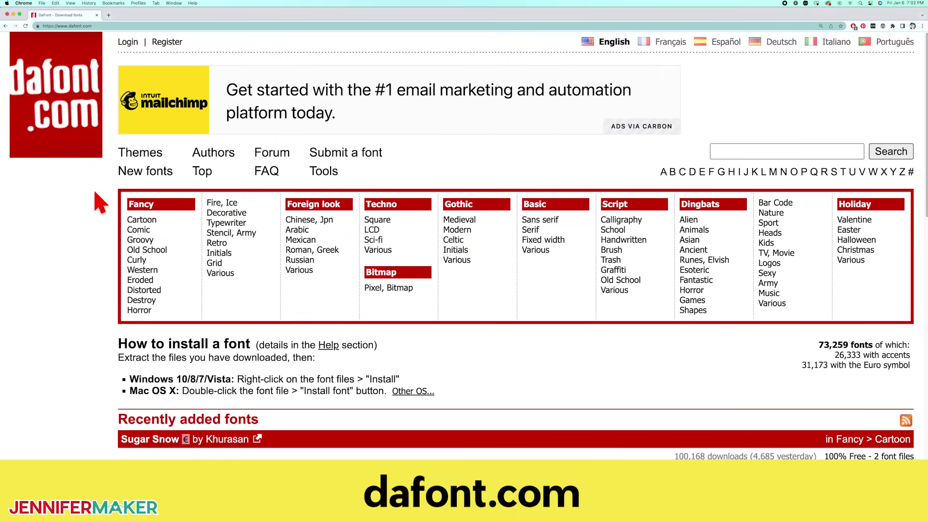
scroll(501, 349, down, 1)
scroll(501, 349, down, 6)
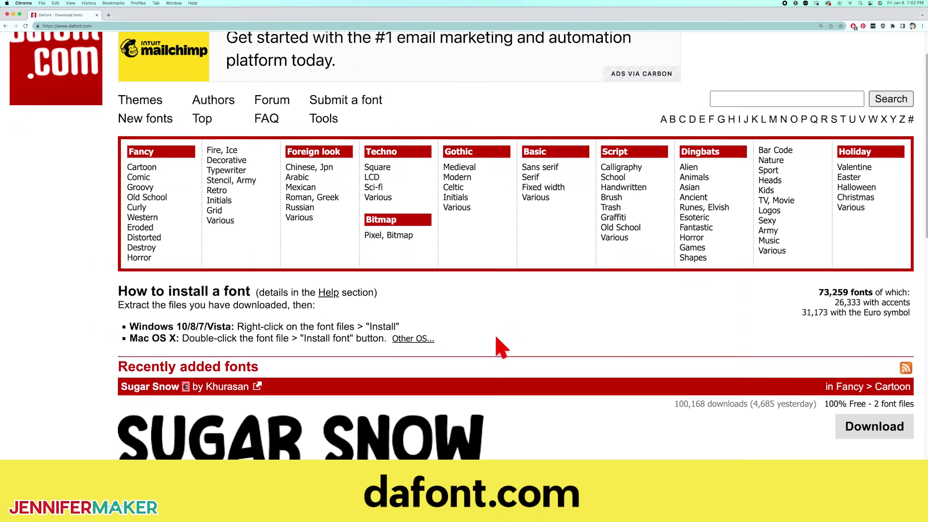
scroll(507, 351, down, 6)
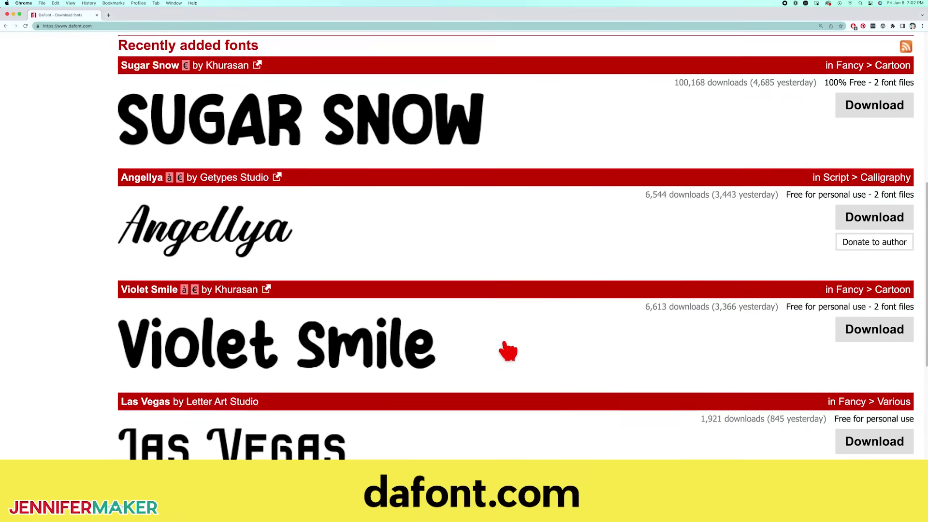
scroll(502, 347, down, 1)
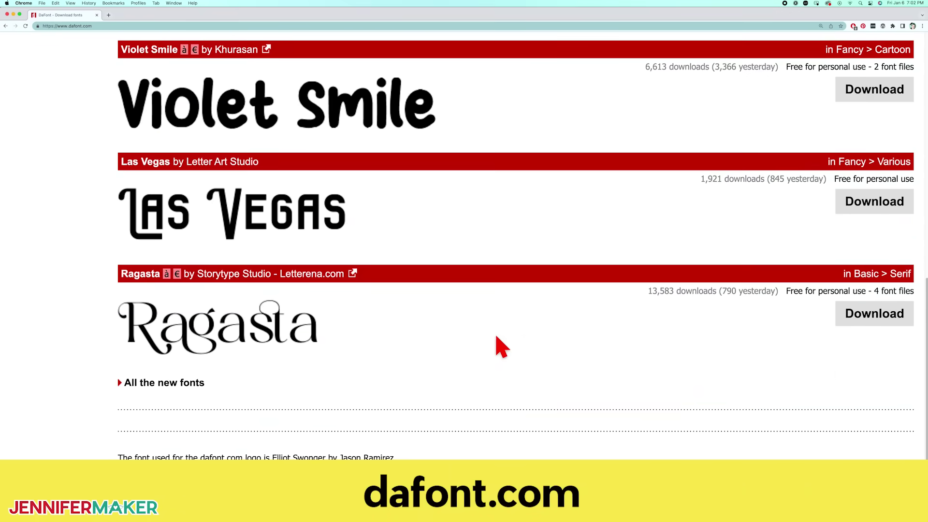
scroll(501, 348, up, 8)
scroll(501, 349, up, 5)
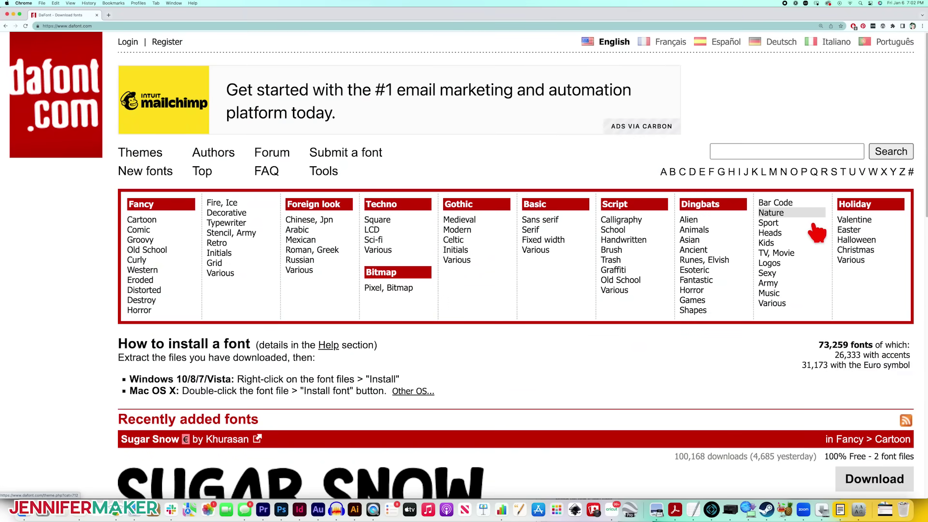
scroll(708, 403, down, 12)
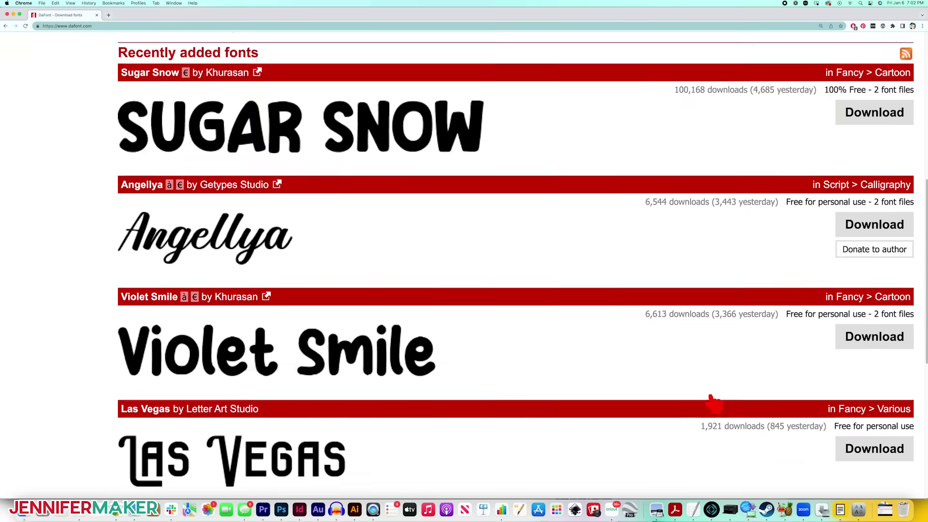
scroll(706, 399, up, 5)
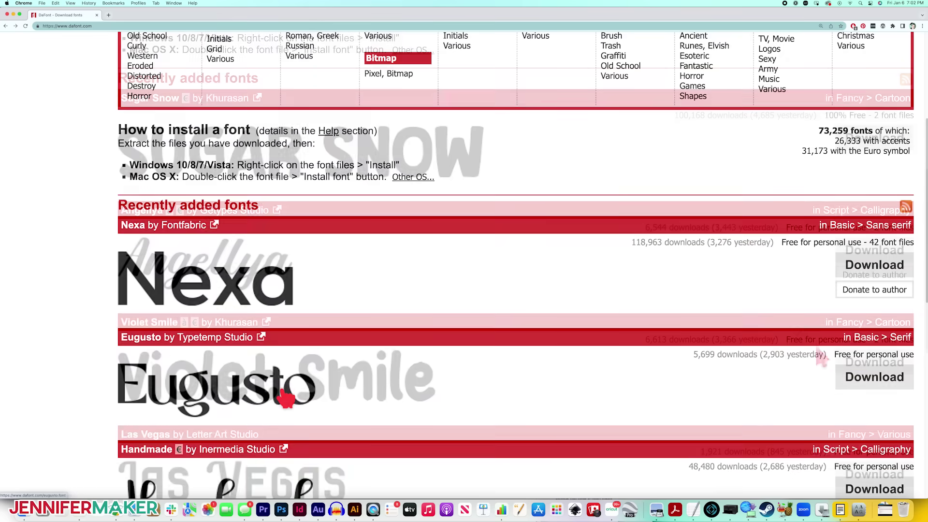
Step: Look at the Eugusto font page, return home, and open the Script category
click(284, 393)
scroll(278, 391, down, 2)
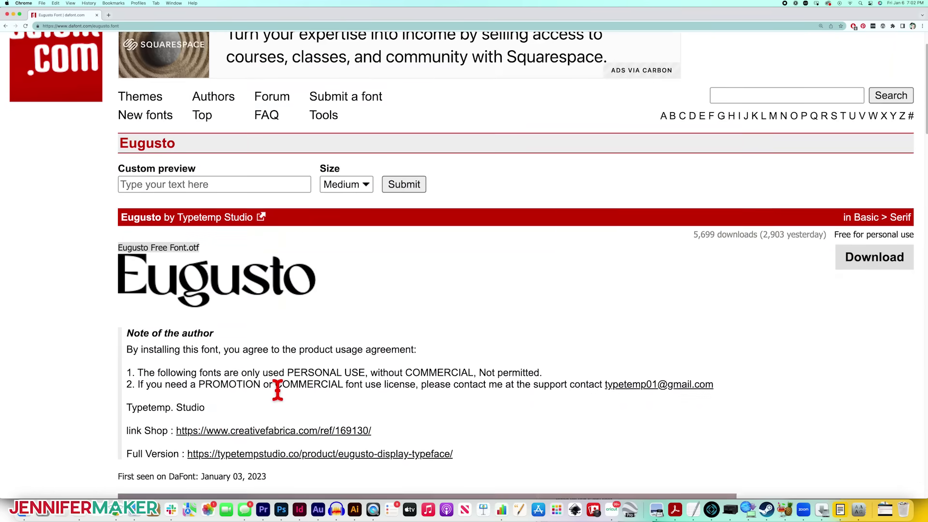
scroll(278, 391, down, 2)
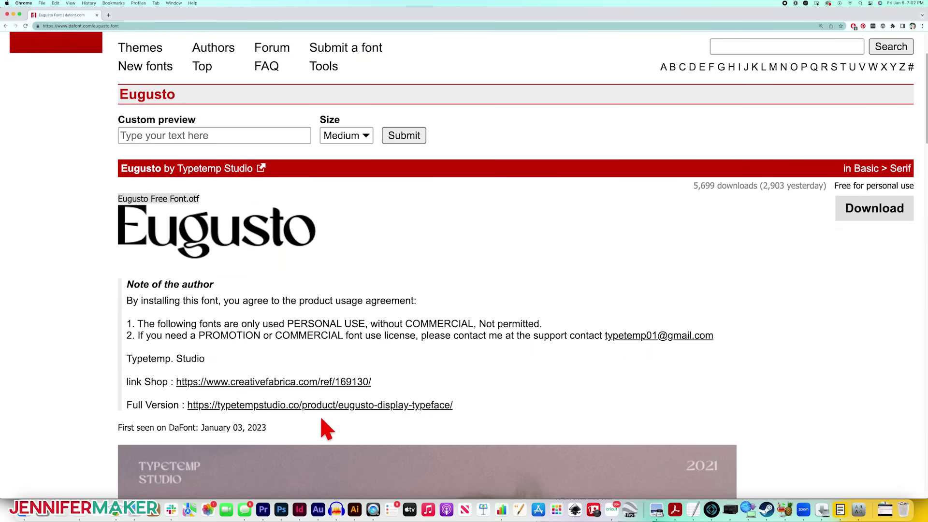
scroll(300, 379, up, 4)
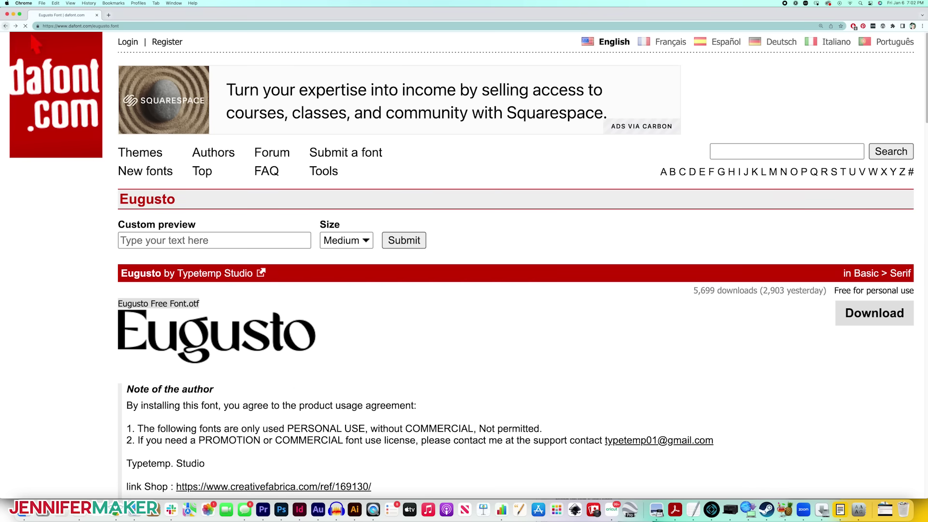
click(60, 139)
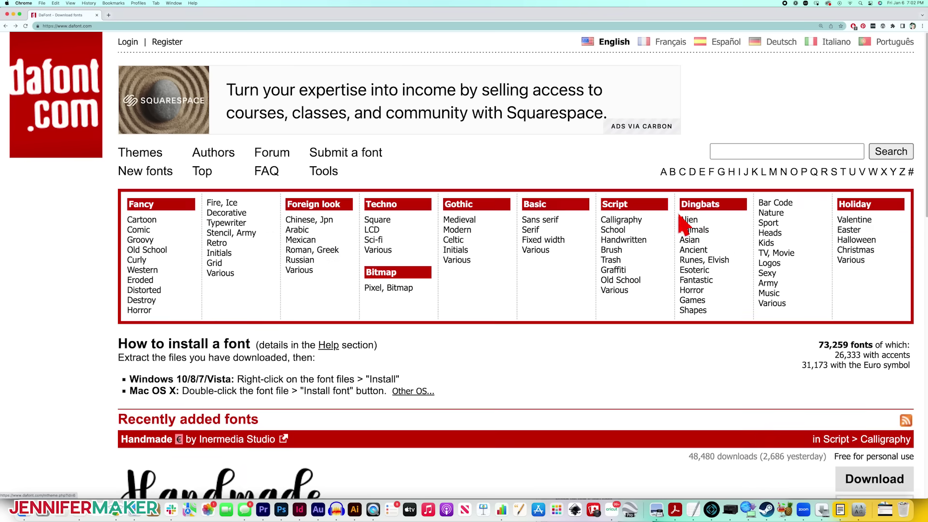
click(644, 213)
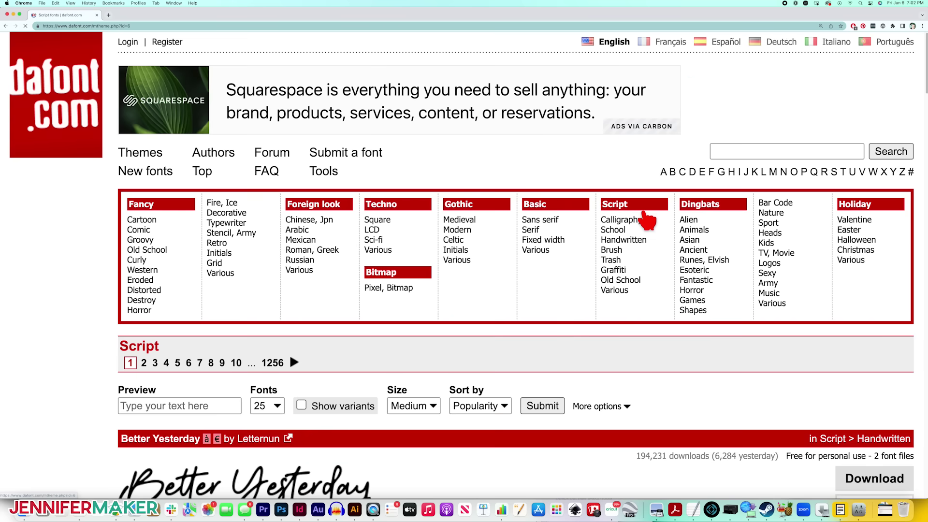
Step: Scroll down the Script list to Hello Honey and download it
scroll(598, 319, down, 2)
scroll(598, 318, down, 10)
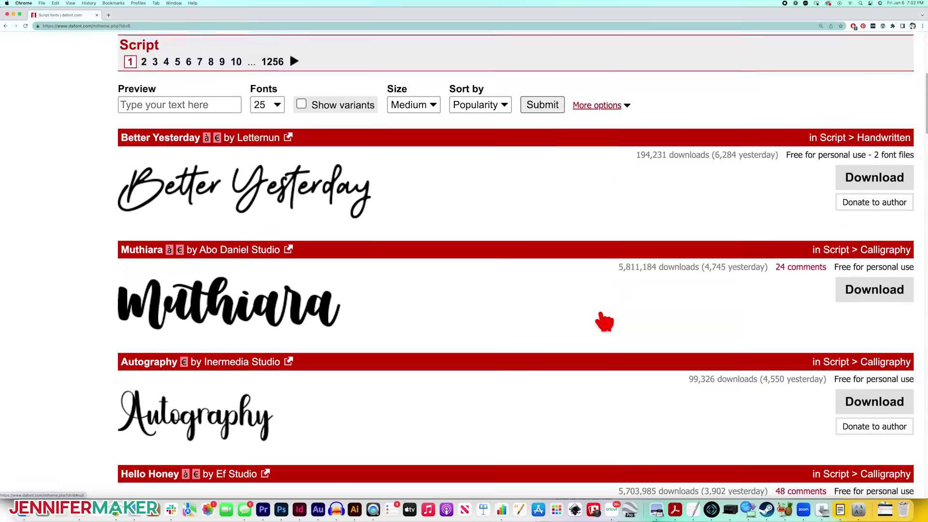
scroll(604, 320, down, 3)
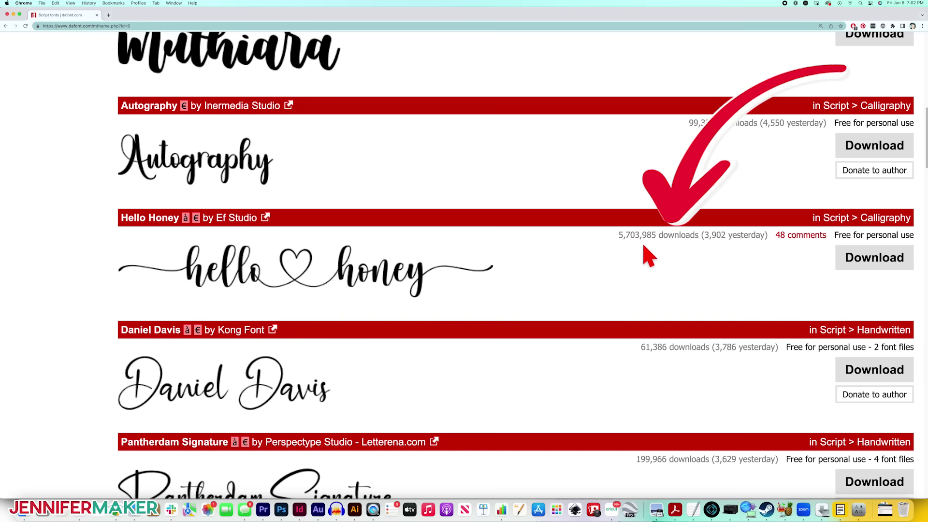
click(870, 254)
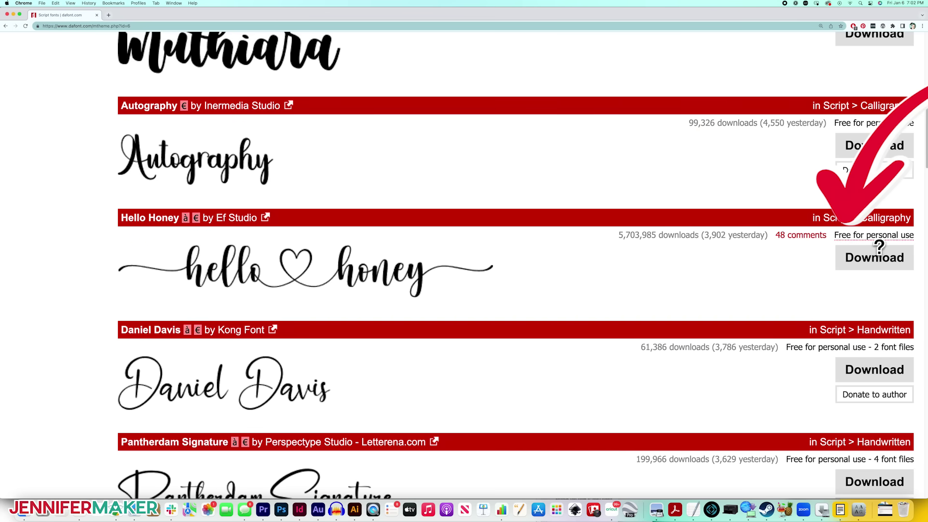
click(896, 256)
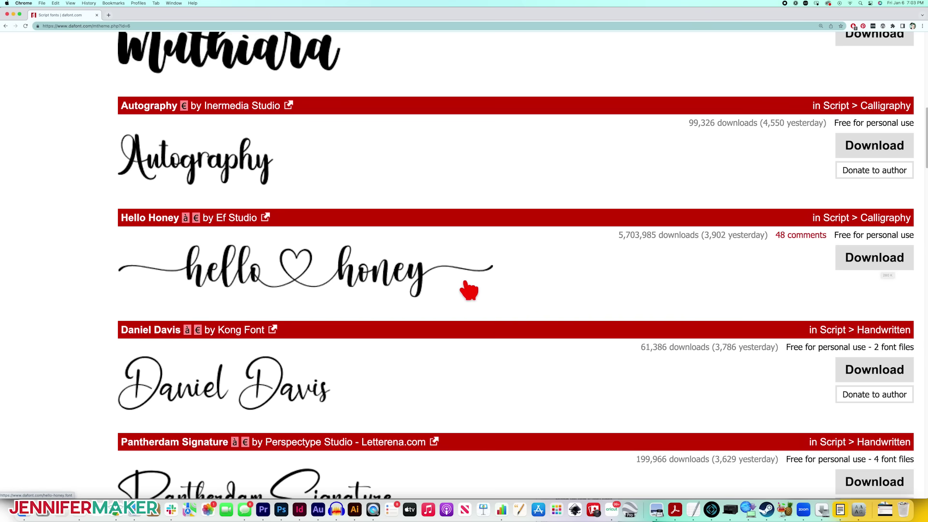
Step: Keep the listing sorted by Popularity at Medium preview size
scroll(457, 287, up, 3)
scroll(449, 285, up, 4)
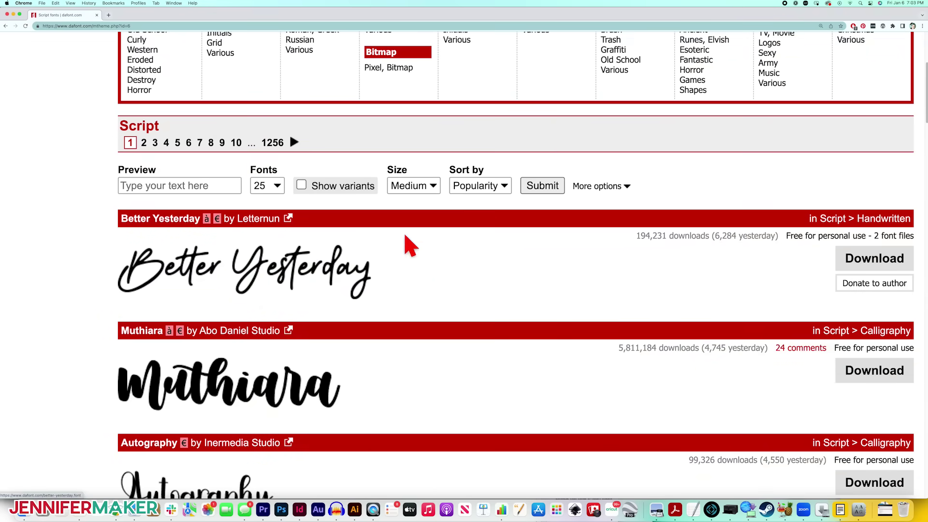
click(493, 187)
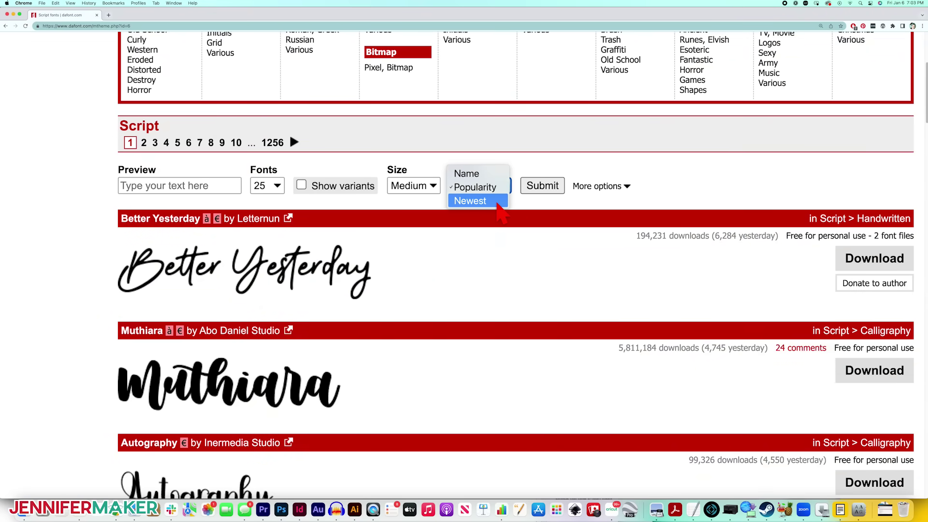
click(433, 190)
click(434, 189)
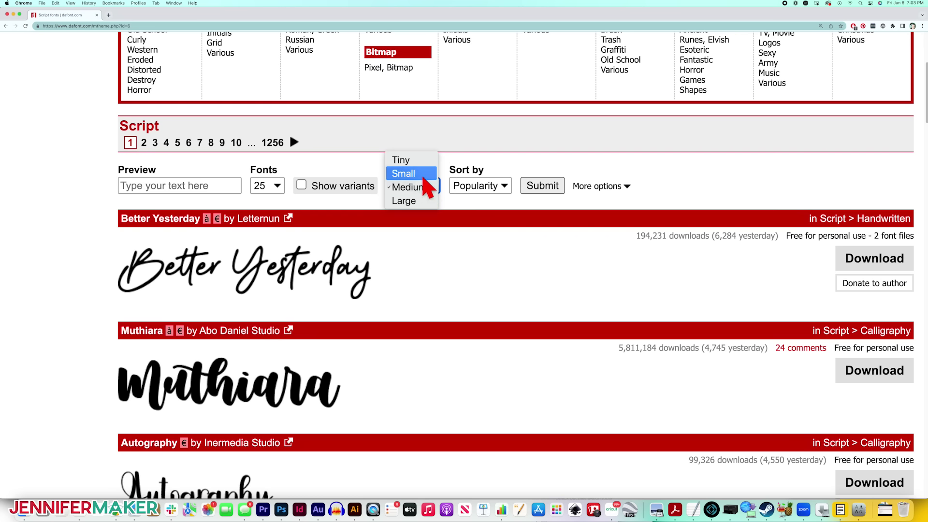
click(394, 211)
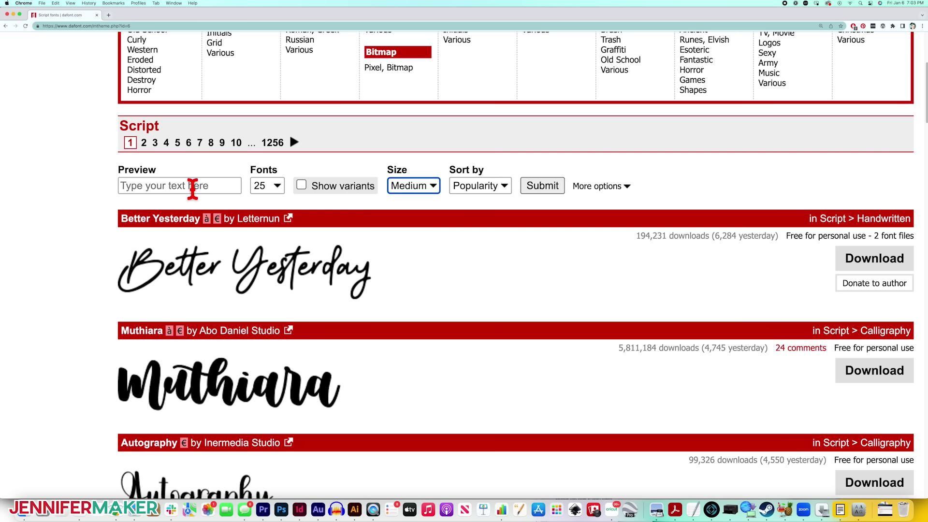
Step: Set the preview text to 'jennifer + greg' and scroll through the resulting Script previews
click(152, 192)
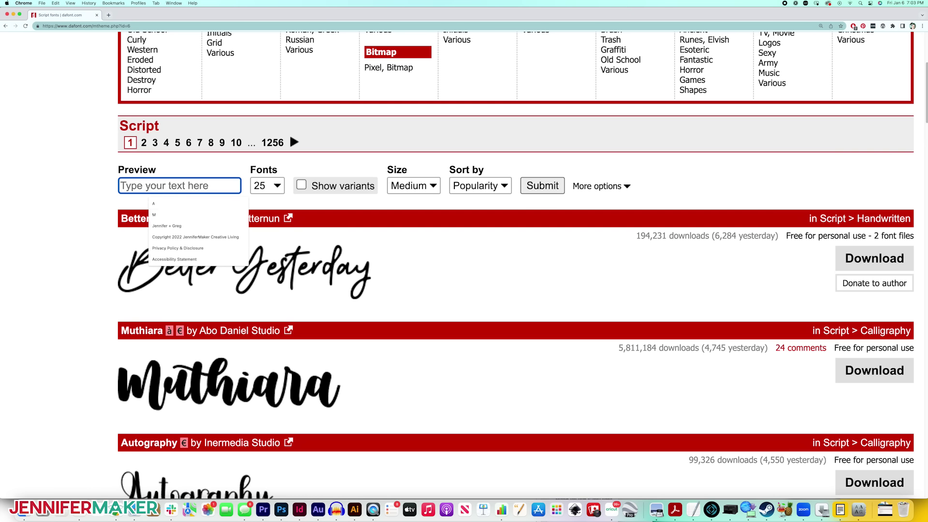
text(jennifer)
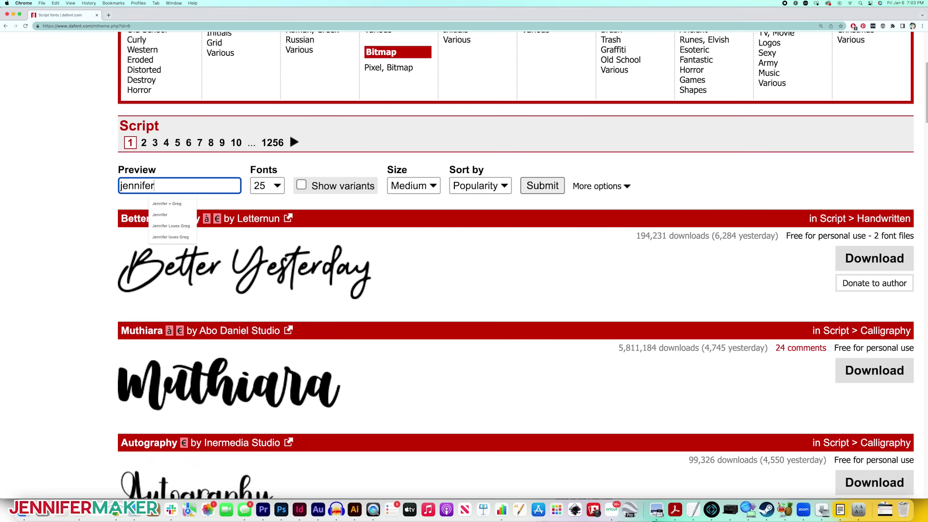
text( + greg)
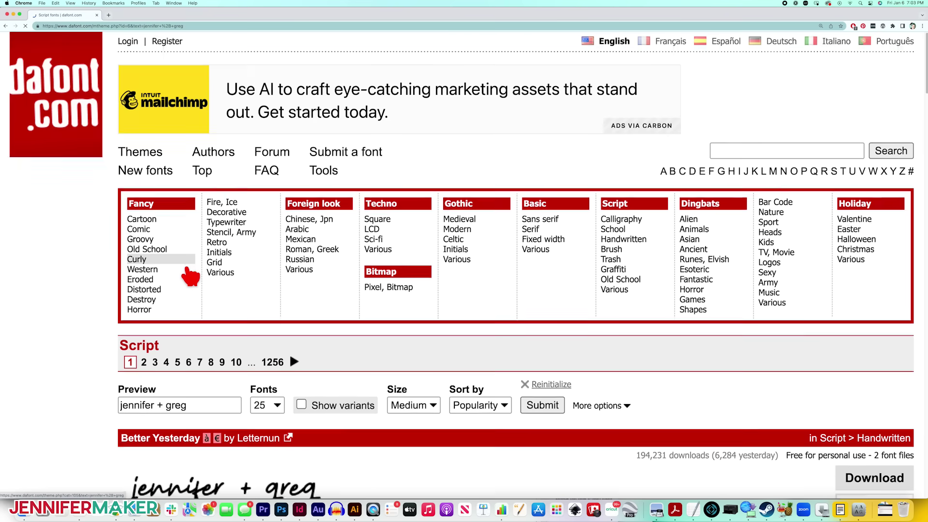
scroll(190, 277, down, 8)
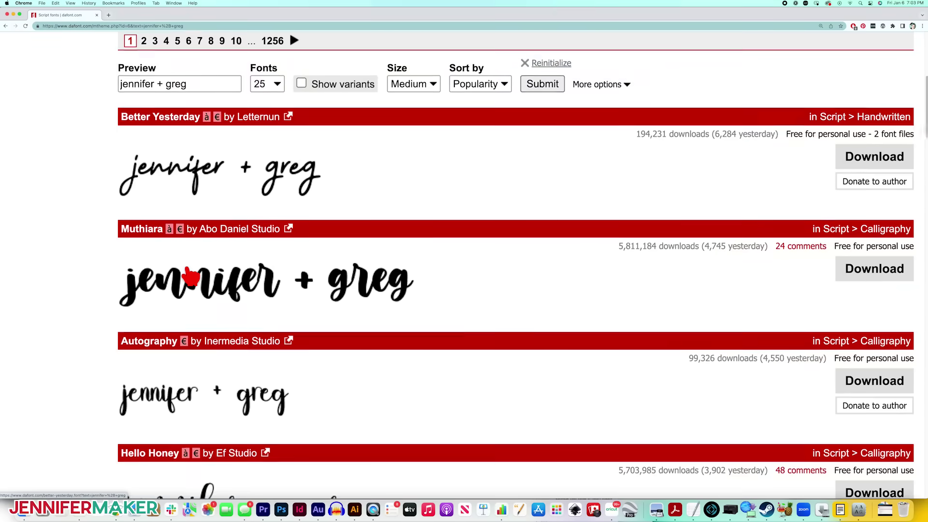
scroll(191, 276, down, 1)
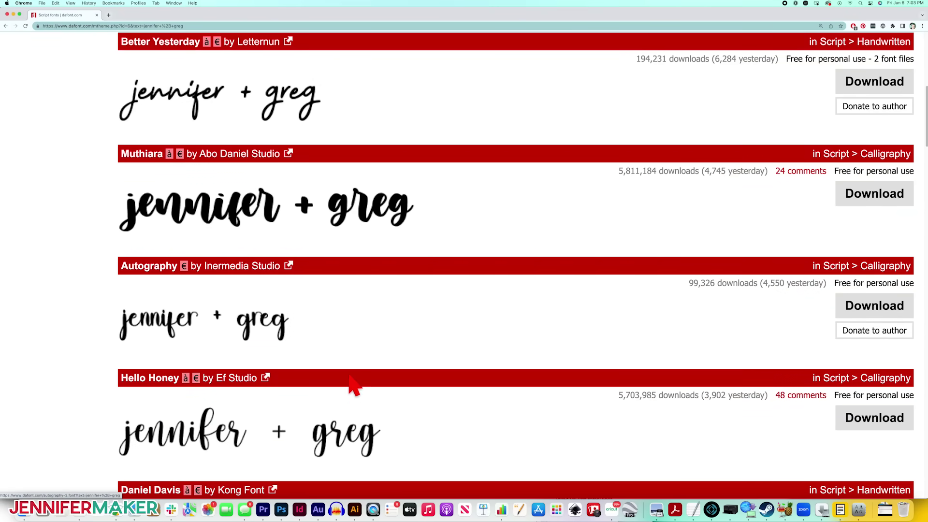
click(373, 454)
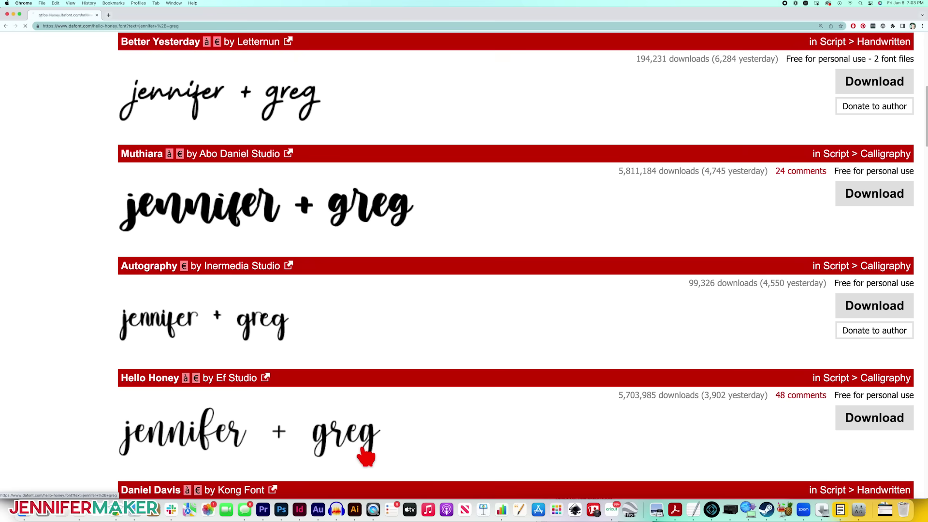
scroll(366, 455, down, 5)
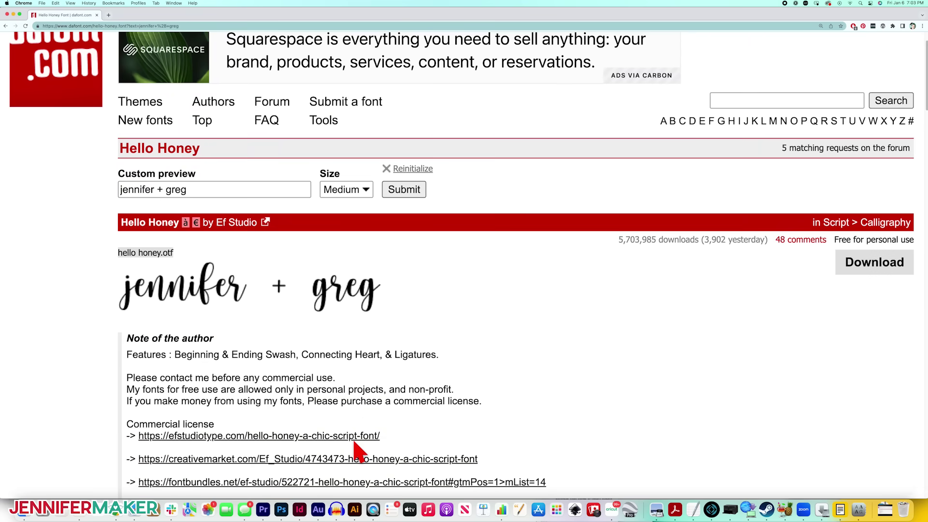
scroll(358, 451, up, 1)
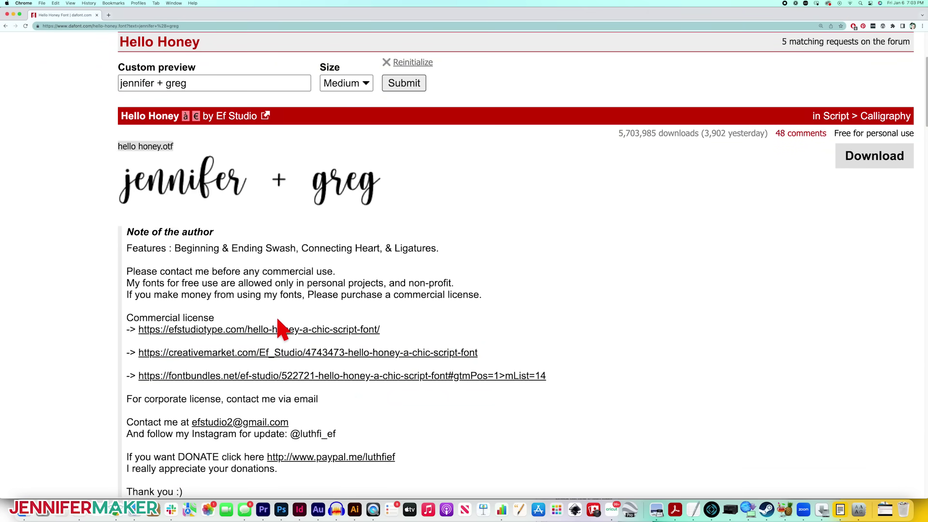
scroll(430, 410, down, 13)
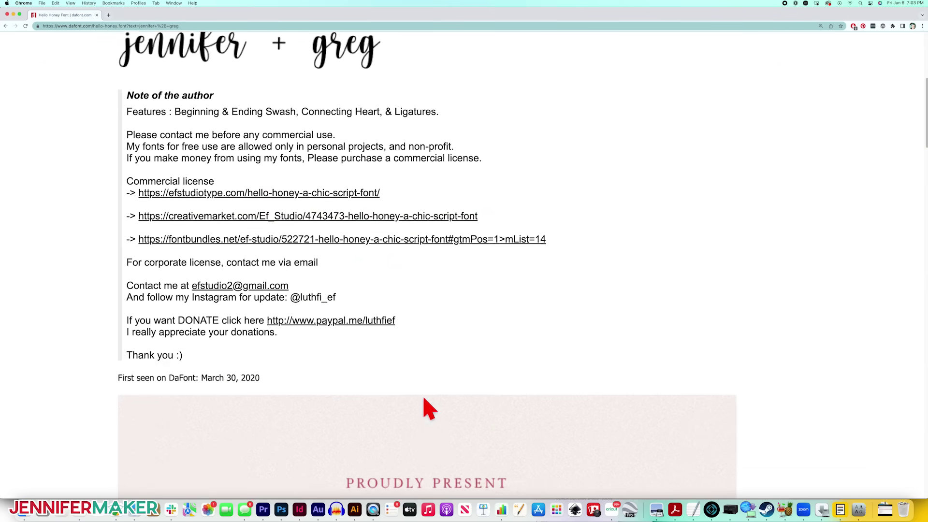
scroll(435, 413, down, 2)
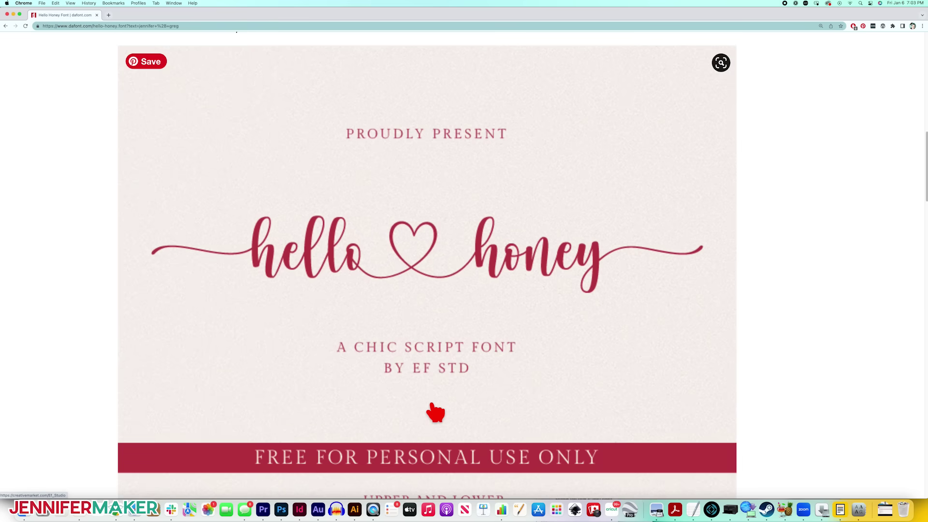
scroll(434, 414, down, 13)
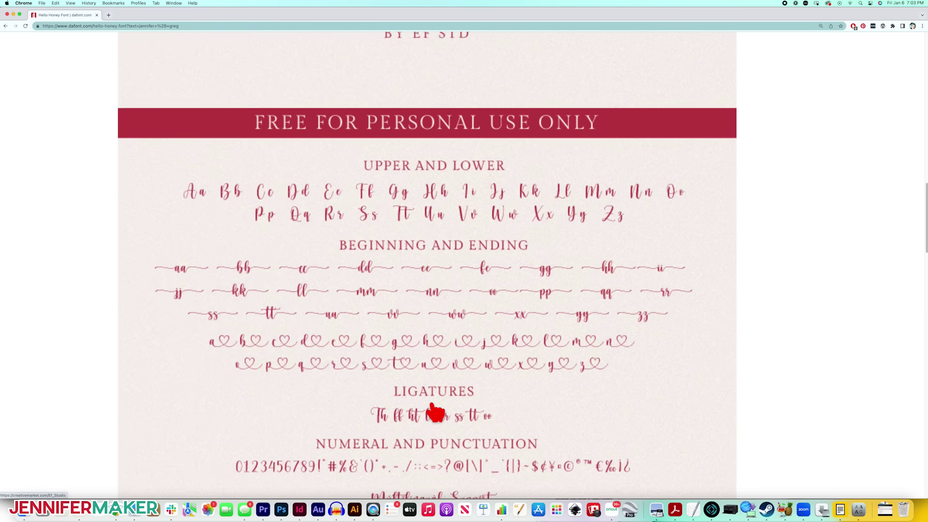
scroll(435, 413, up, 20)
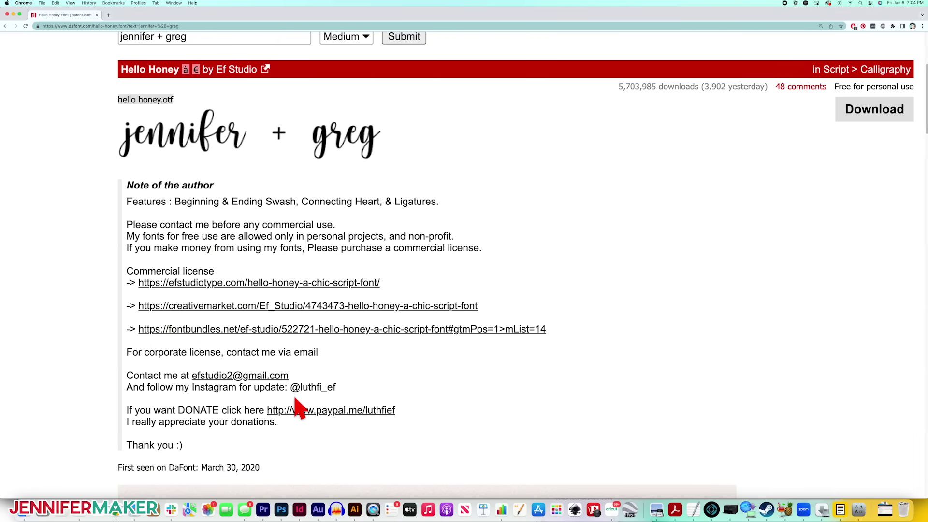
scroll(298, 409, down, 20)
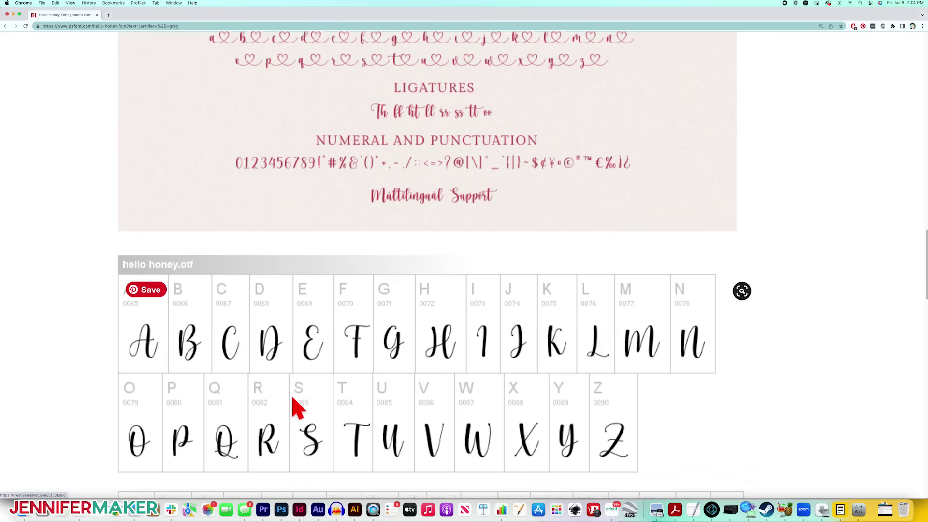
scroll(298, 409, down, 5)
scroll(298, 409, down, 9)
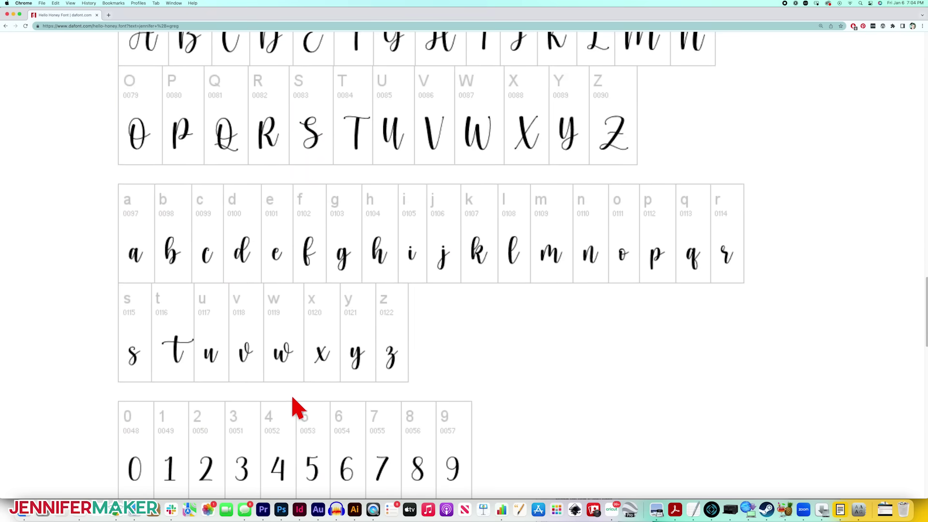
scroll(298, 410, down, 3)
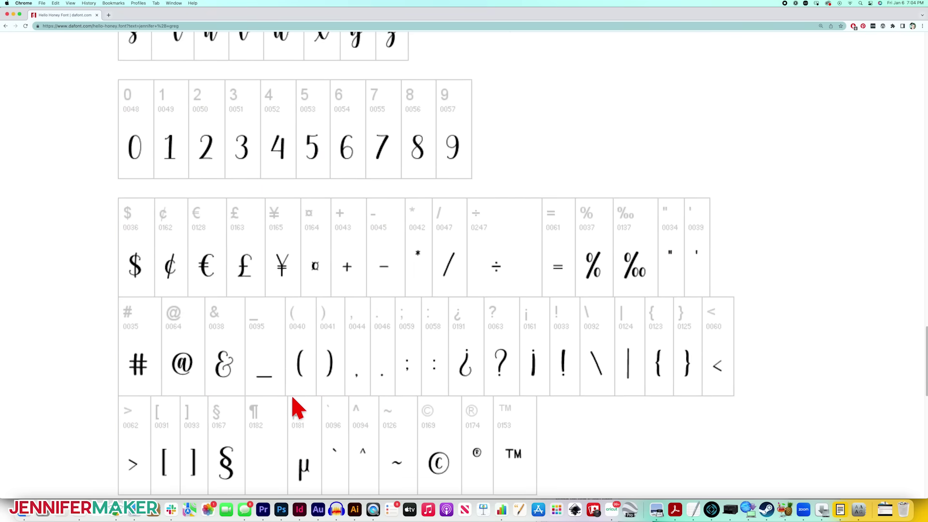
scroll(298, 410, down, 5)
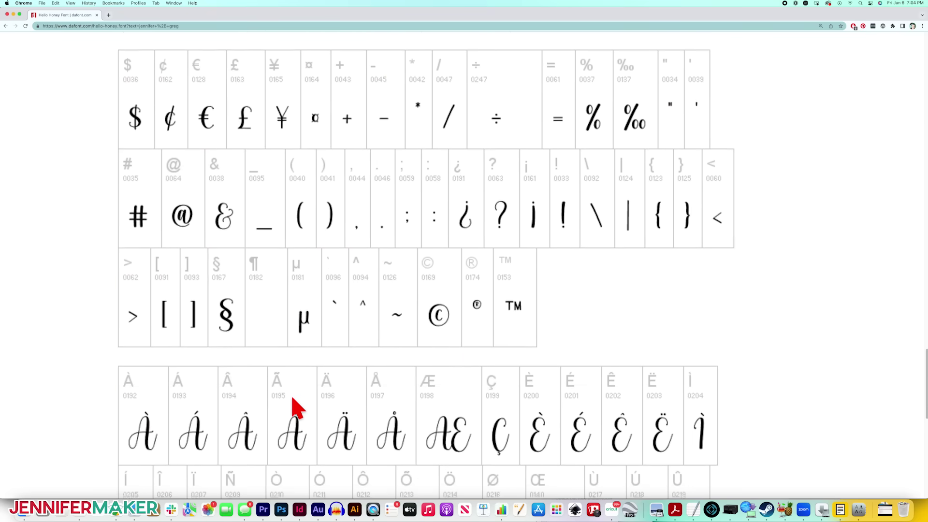
scroll(298, 409, up, 3)
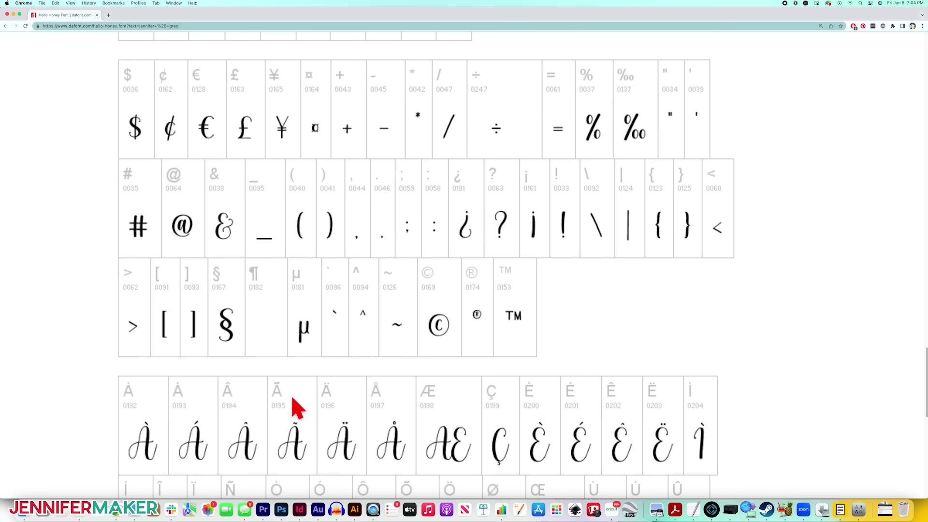
scroll(298, 409, up, 4)
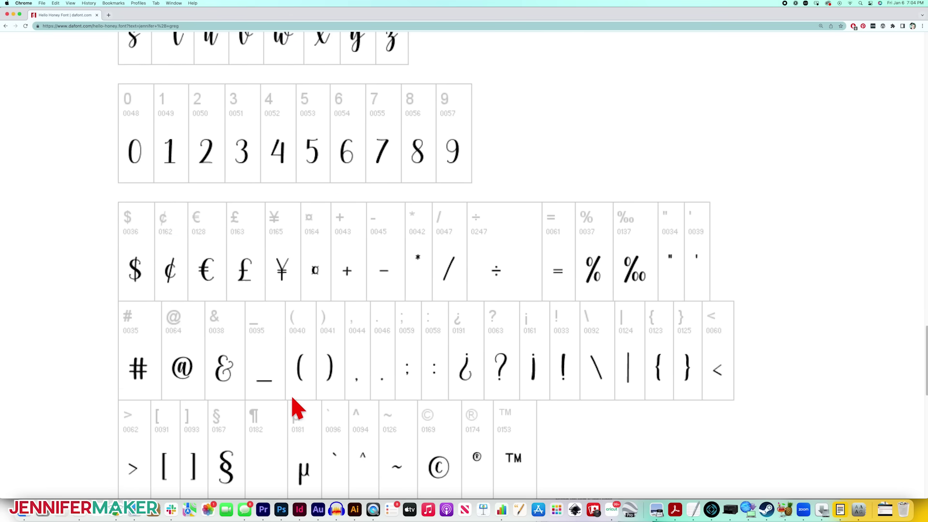
scroll(296, 409, up, 5)
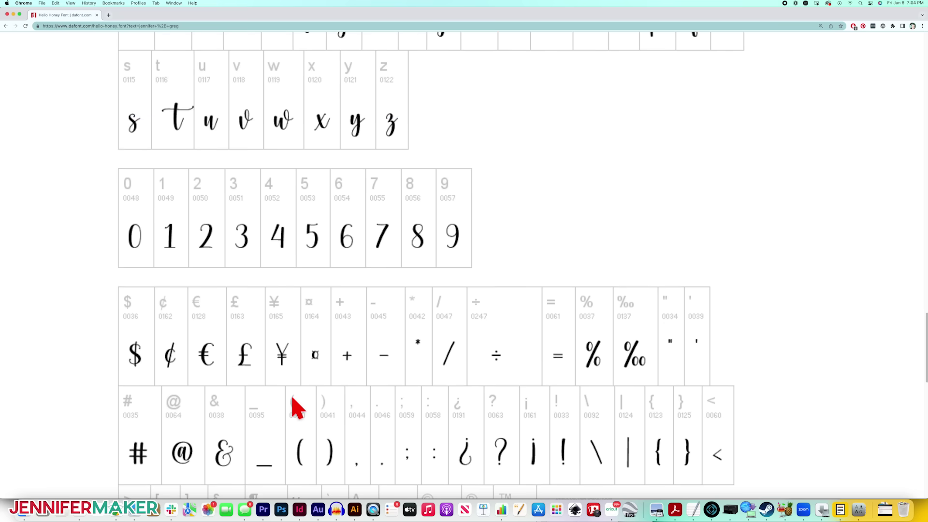
scroll(295, 408, down, 8)
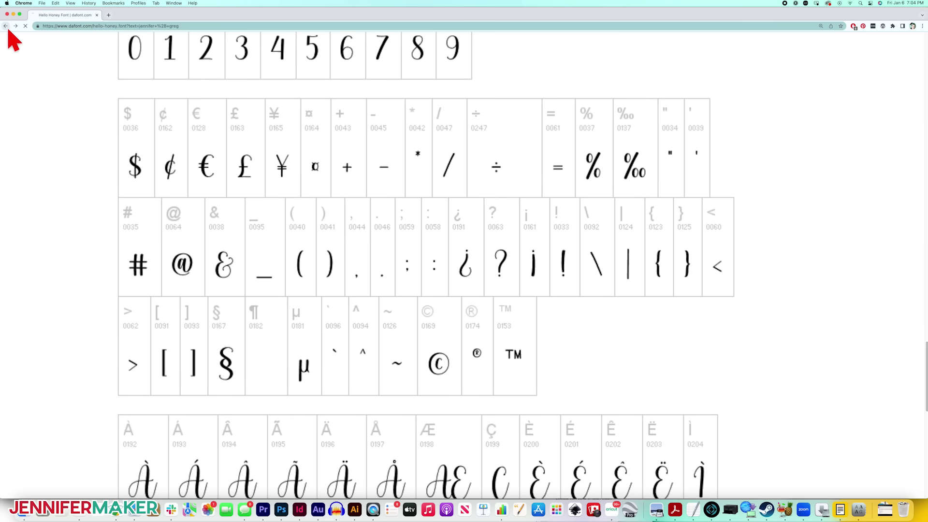
scroll(256, 311, down, 8)
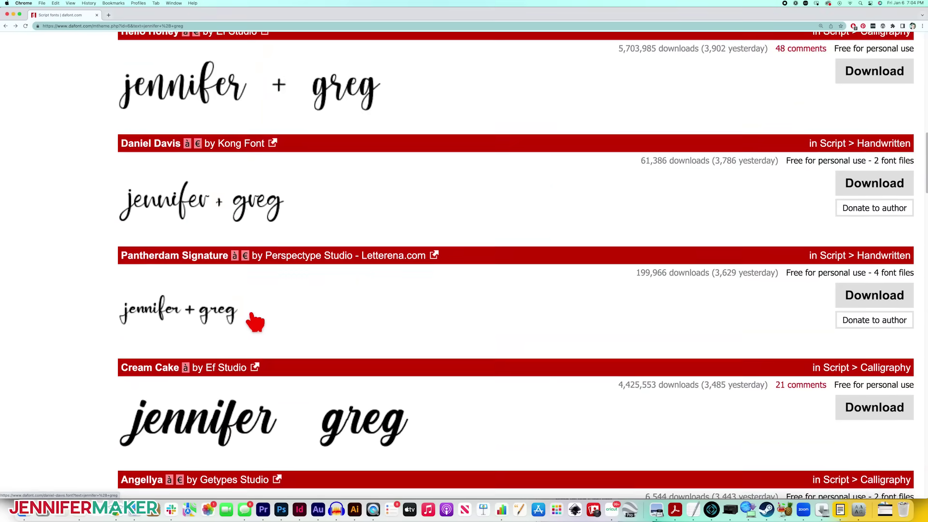
scroll(255, 321, down, 3)
click(19, 28)
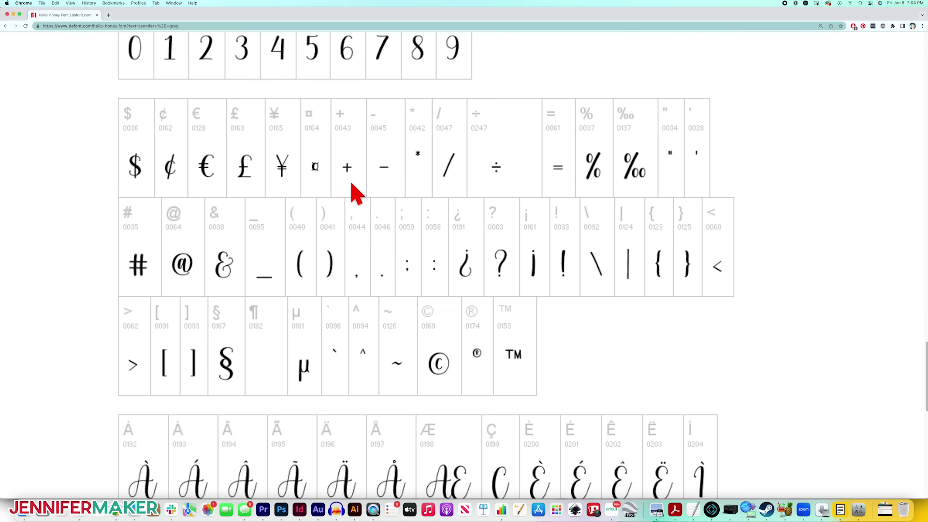
scroll(356, 193, up, 20)
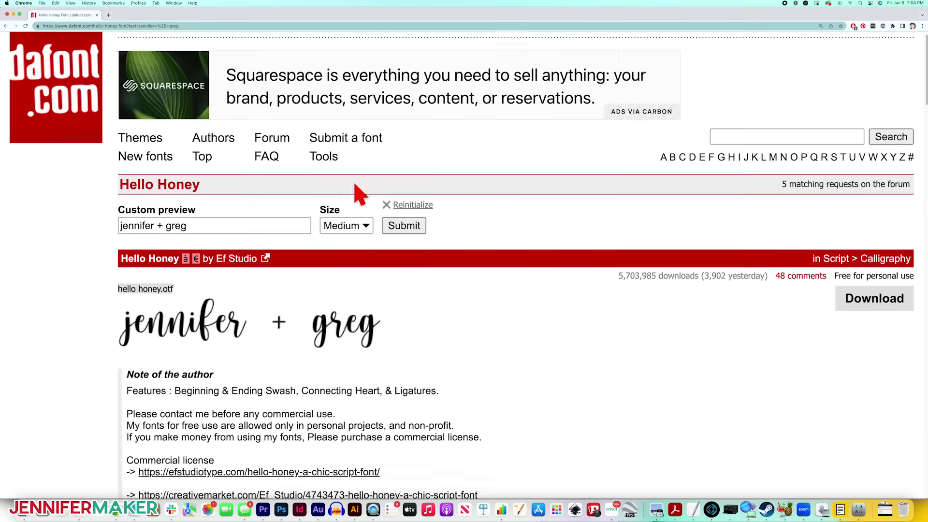
scroll(360, 194, up, 1)
Step: Download hello_honey.zip from the Hello Honey font page
click(884, 320)
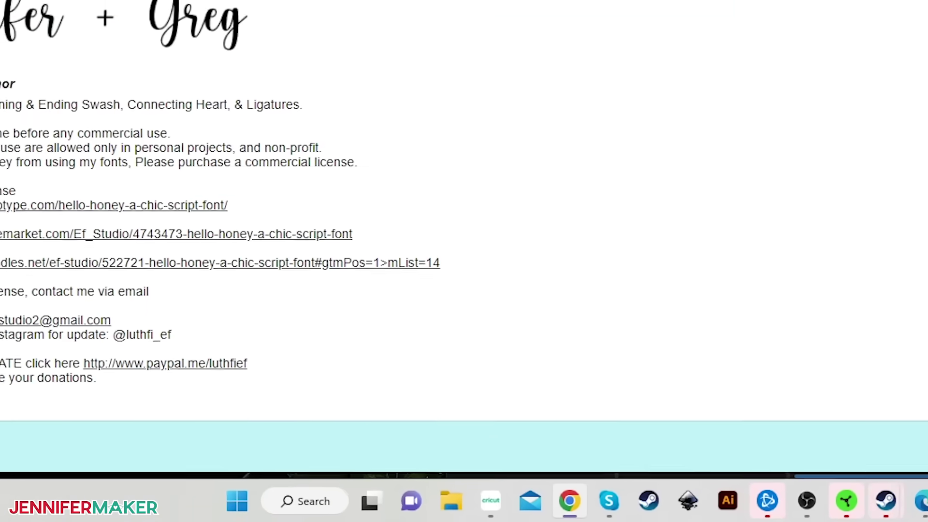
Step: Show the Downloads folder in File Explorer using the Details layout
click(457, 500)
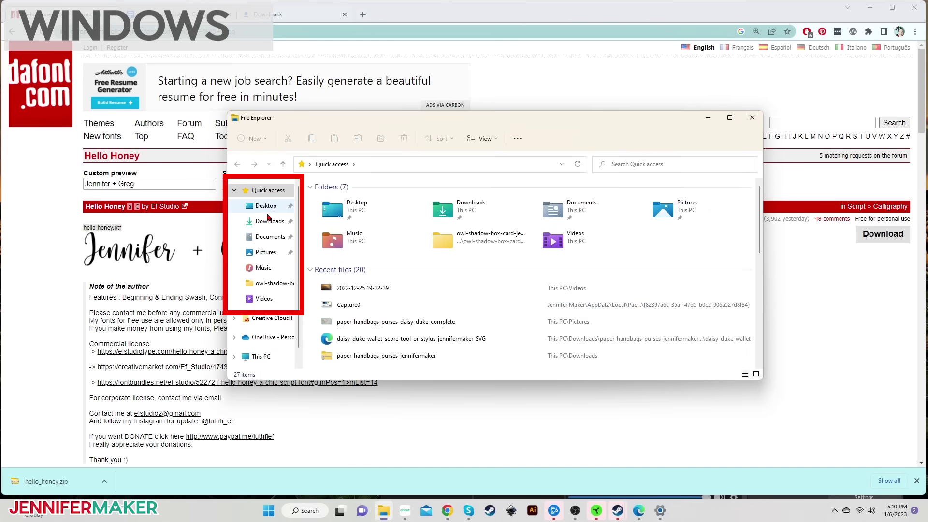
click(268, 223)
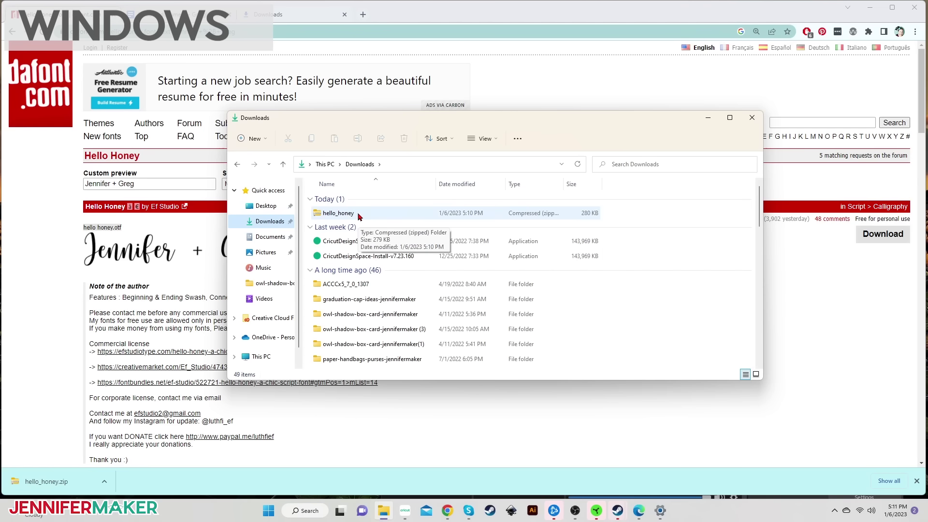
key(ctrl+shift+2)
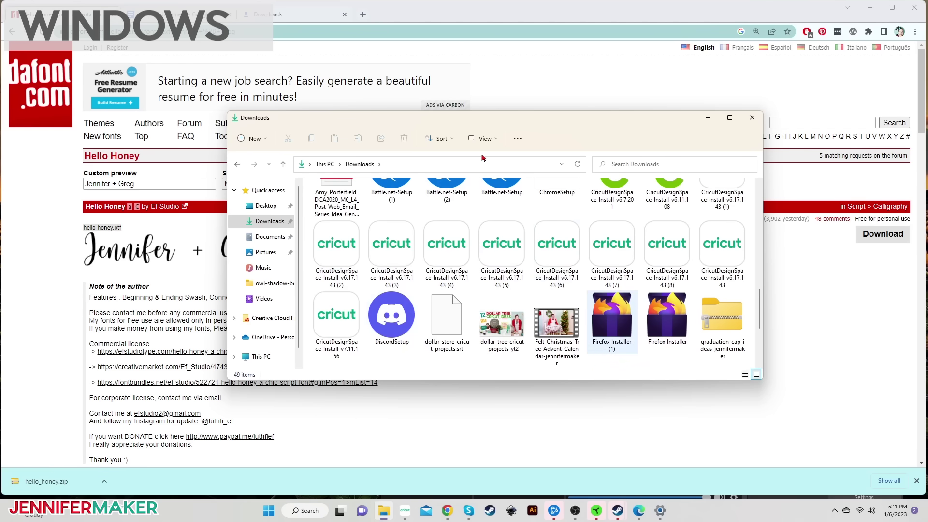
click(483, 139)
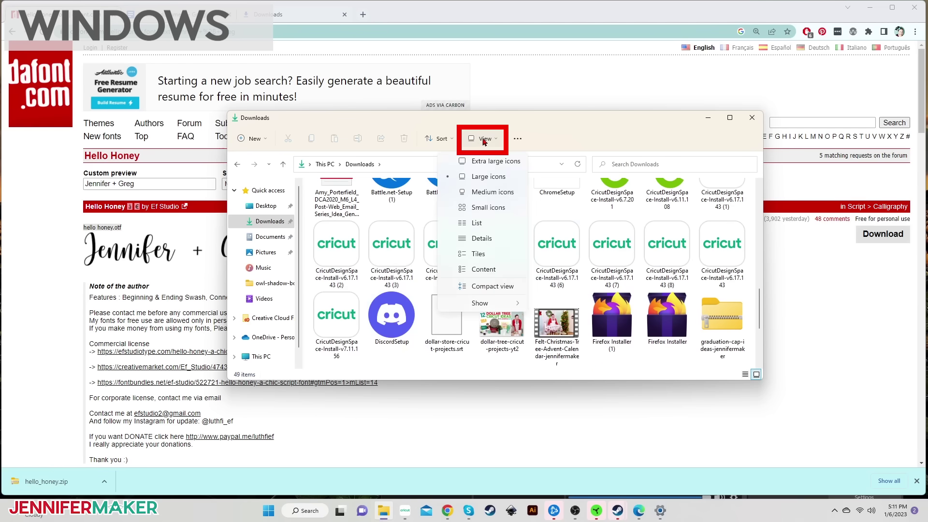
click(493, 242)
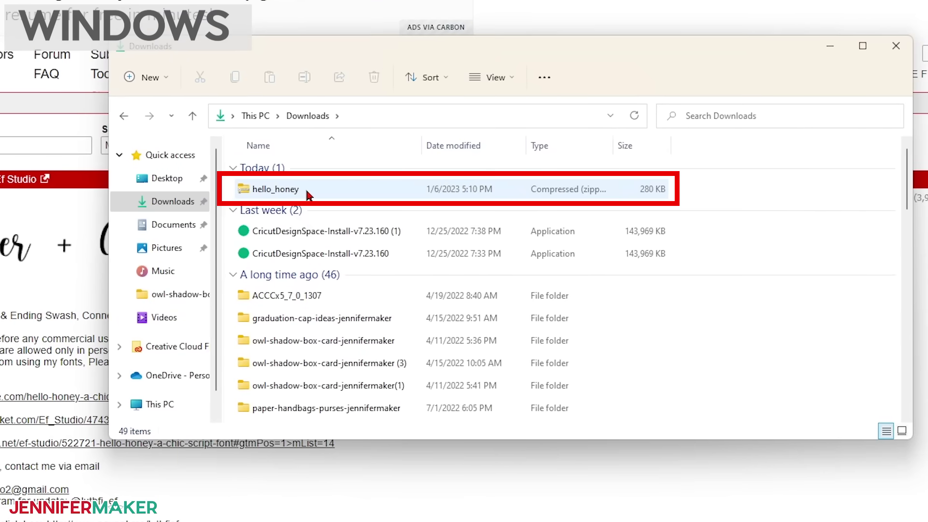
Step: Extract All hello_honey.zip into Downloads and open the new hello_honey folder
right_click(285, 191)
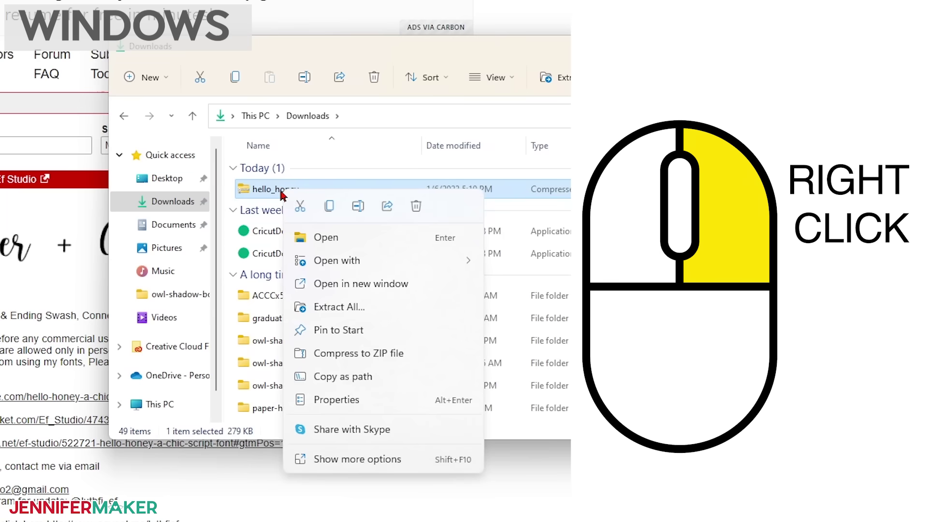
click(383, 312)
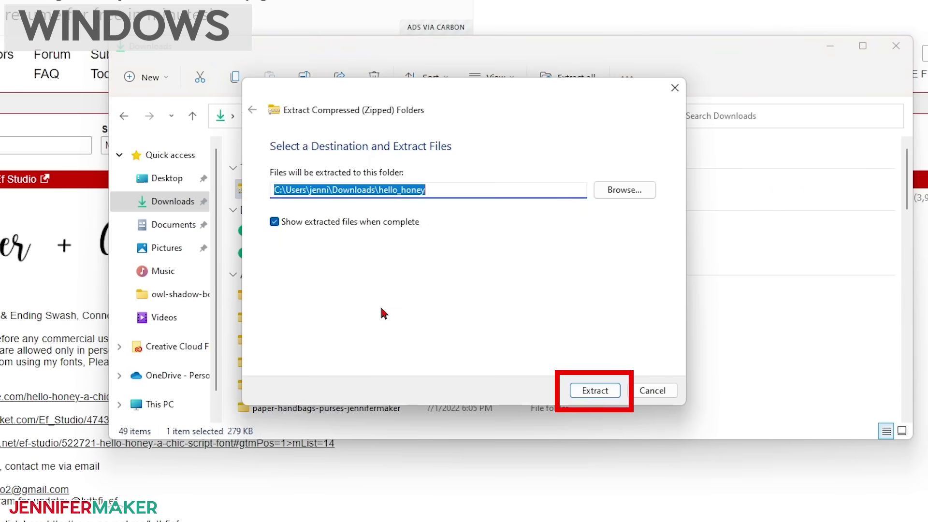
click(599, 391)
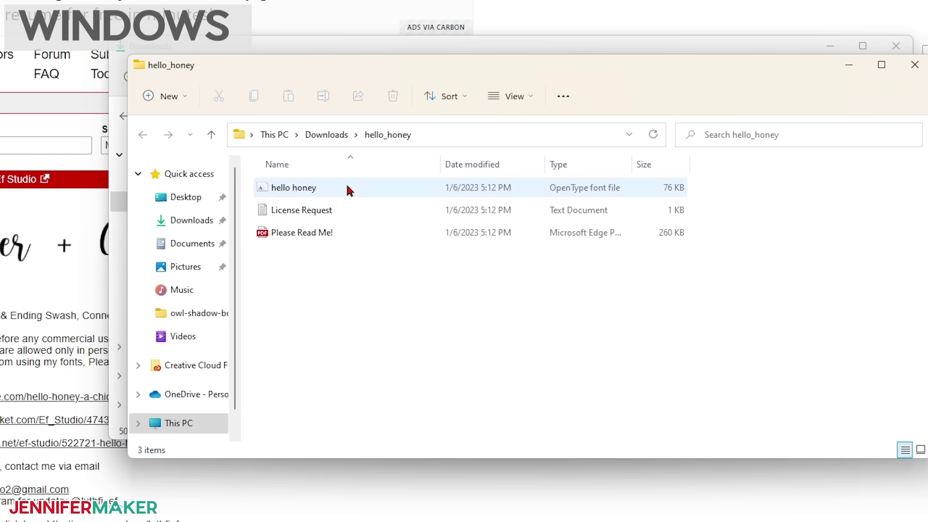
click(263, 50)
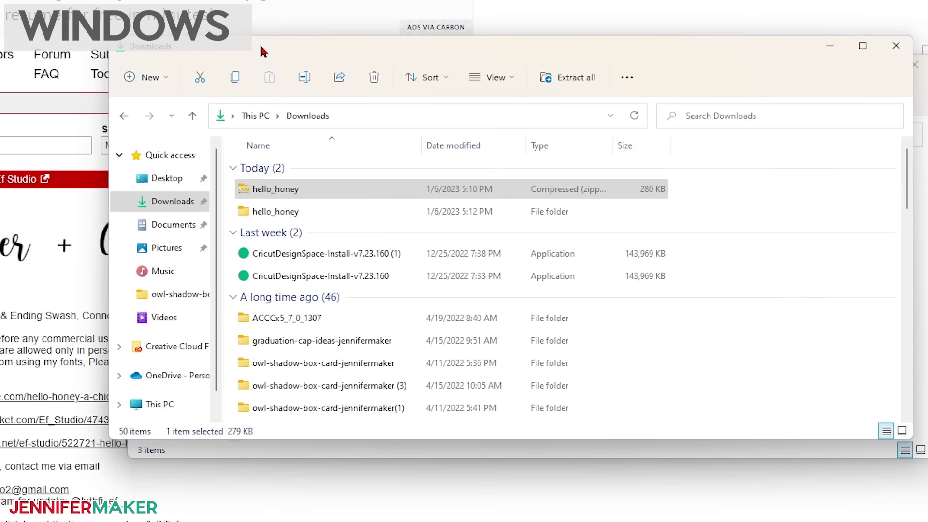
click(279, 218)
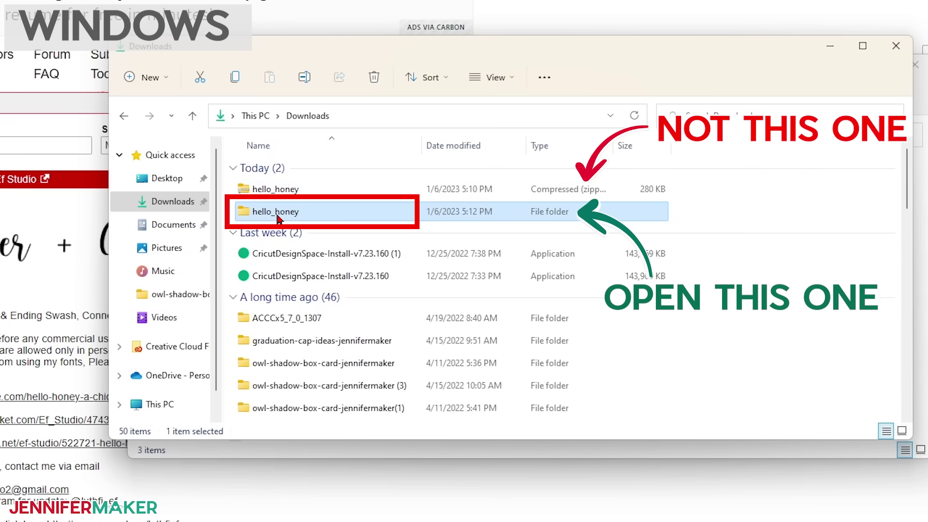
double_click(244, 219)
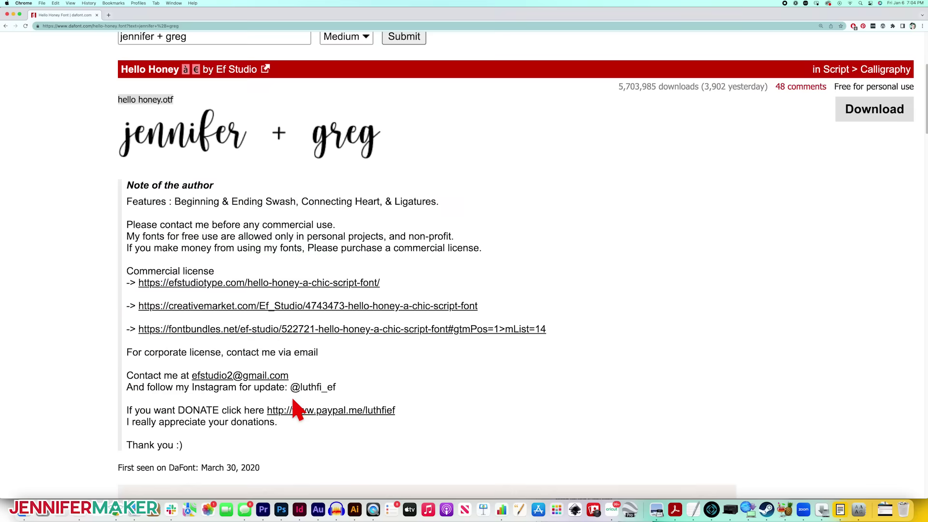
scroll(296, 408, down, 10)
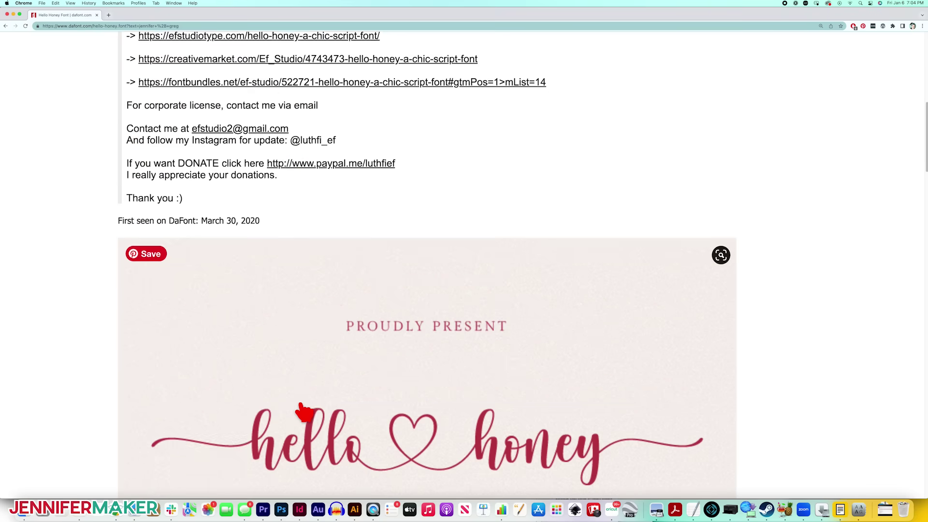
scroll(304, 413, down, 5)
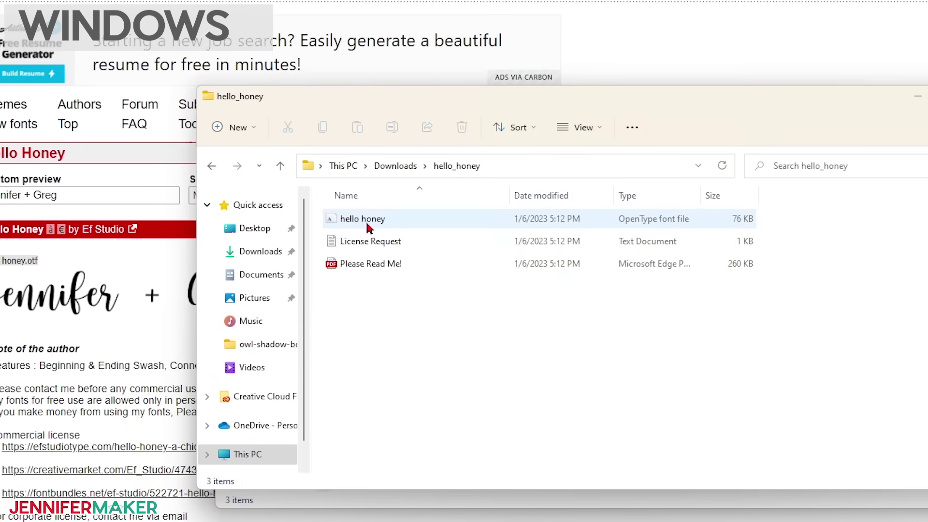
Step: Preview the hello honey font file and install it
click(333, 222)
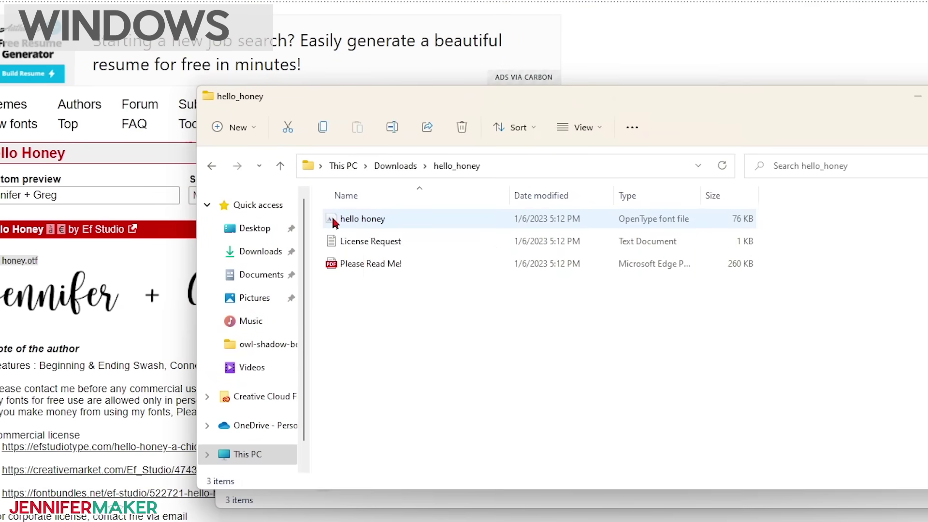
double_click(333, 221)
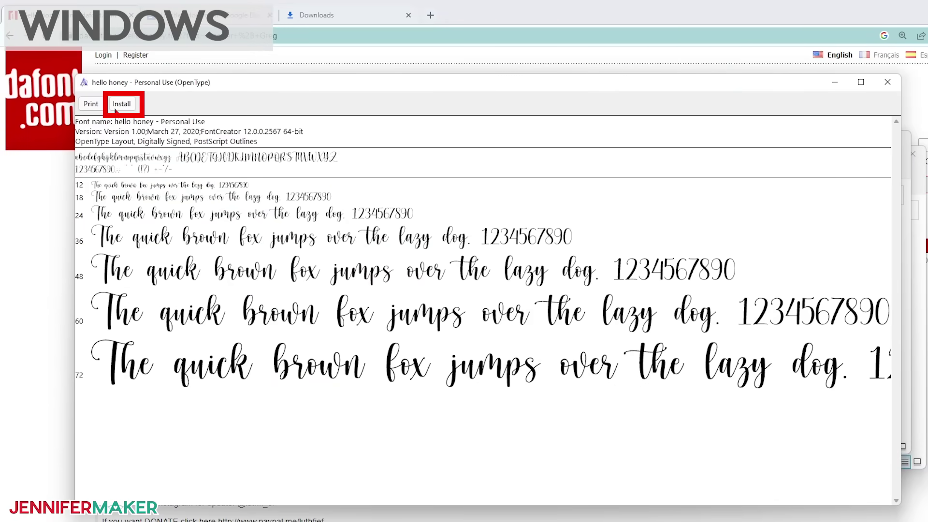
click(121, 104)
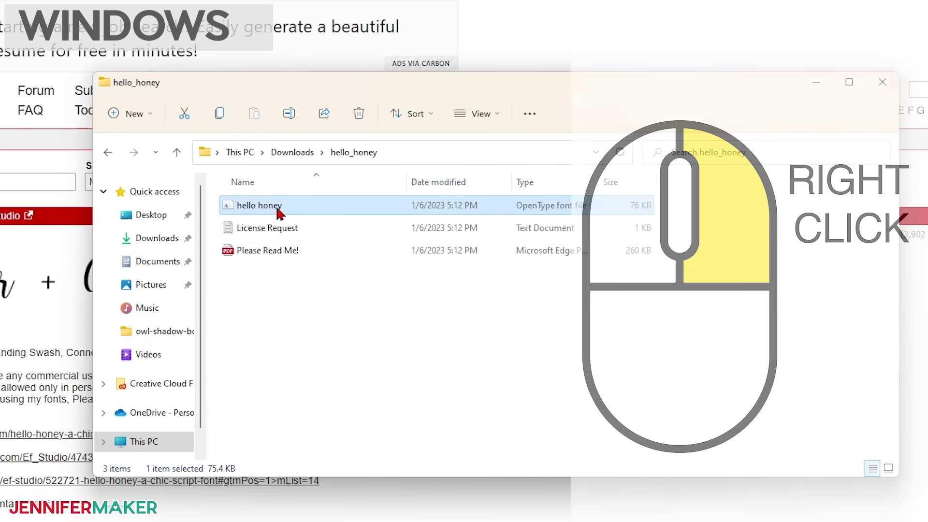
Step: Install the hello honey font for all users through Show more options
right_click(278, 210)
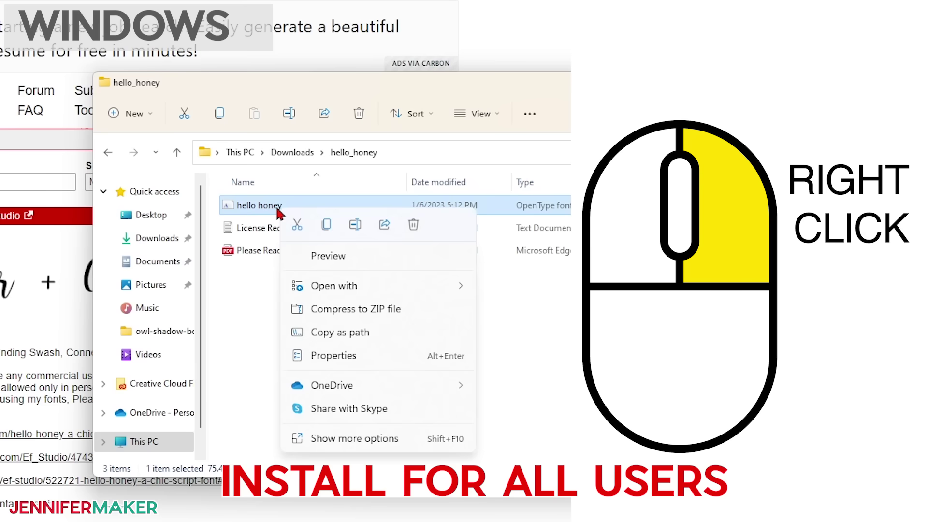
click(371, 443)
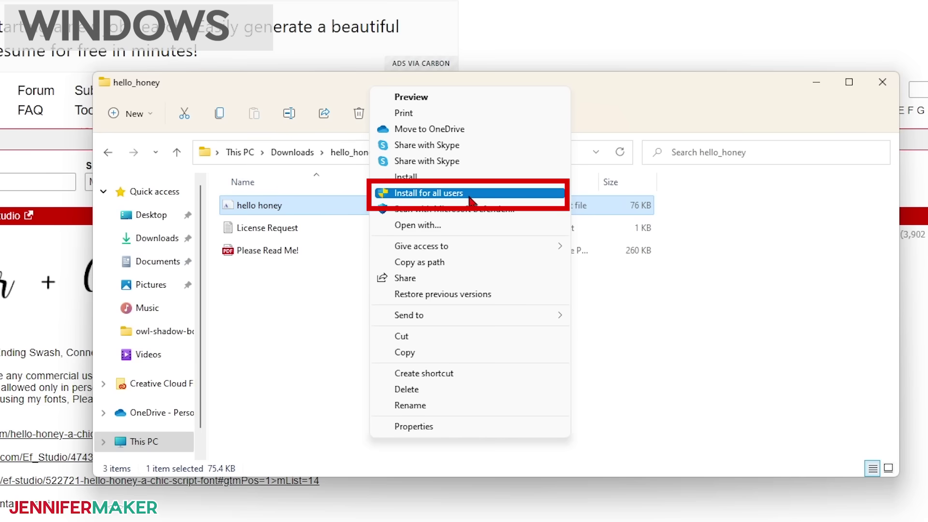
click(471, 195)
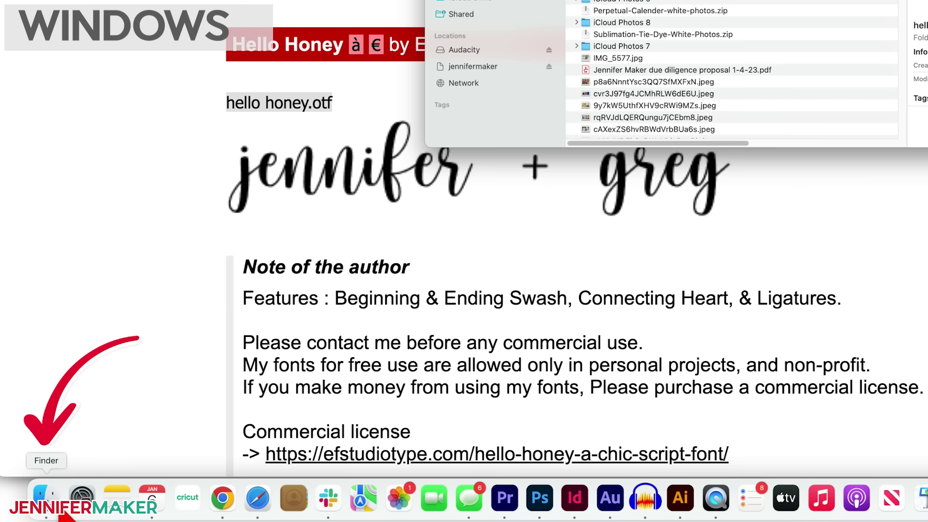
Step: Go to Downloads in Finder, select hello_honey.zip, and view the folder as a list
click(62, 513)
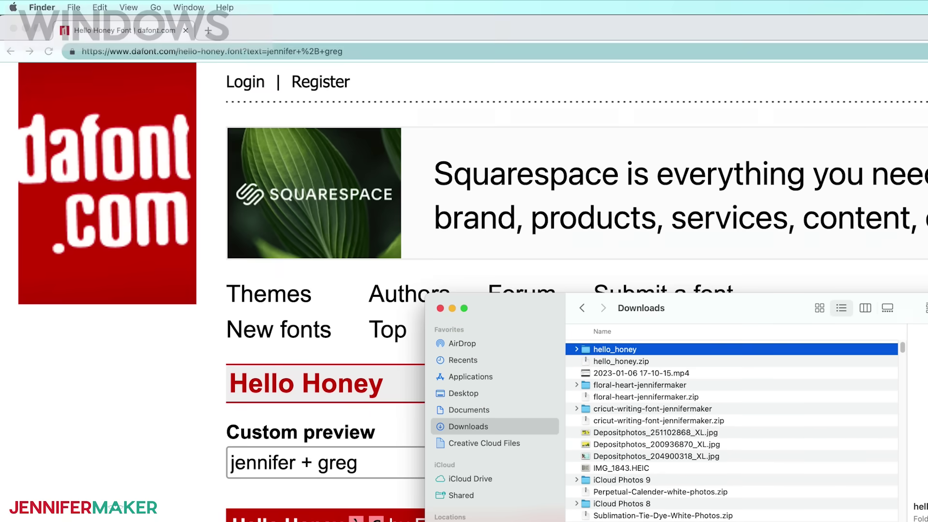
click(156, 7)
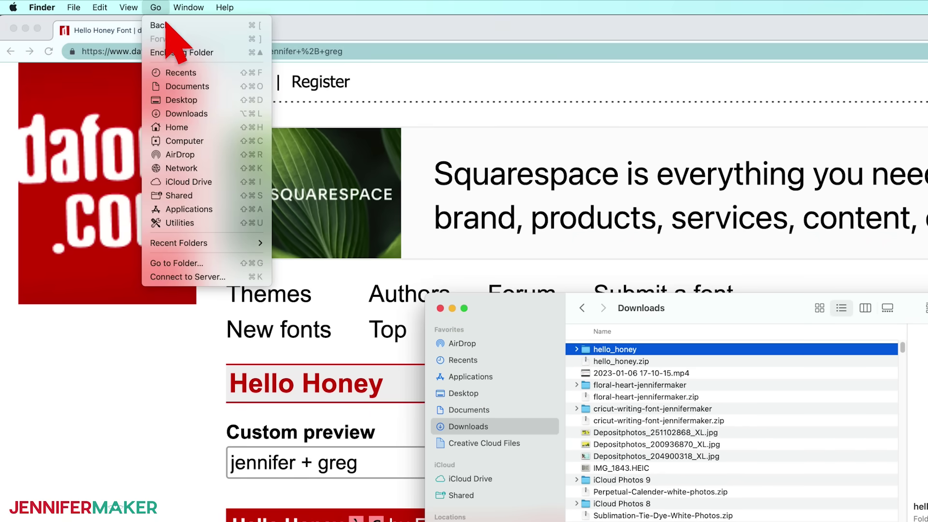
click(208, 115)
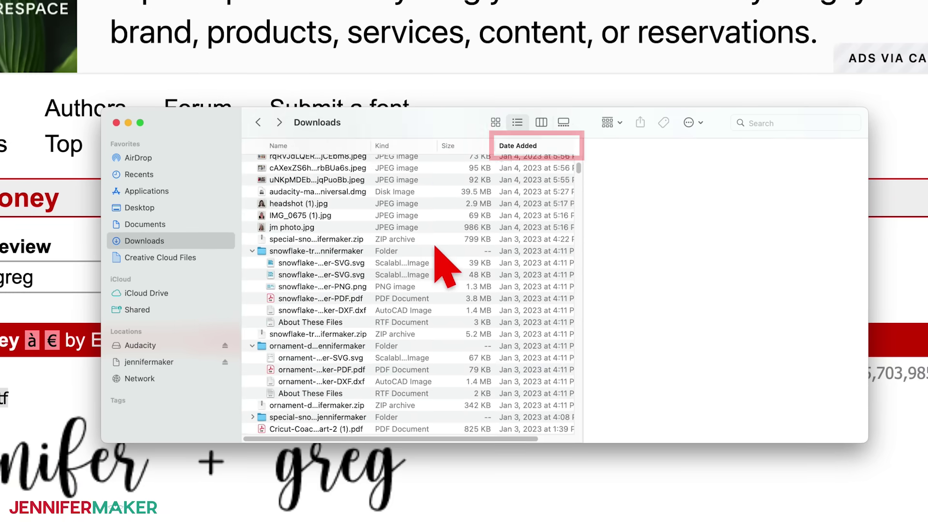
scroll(442, 265, up, 10)
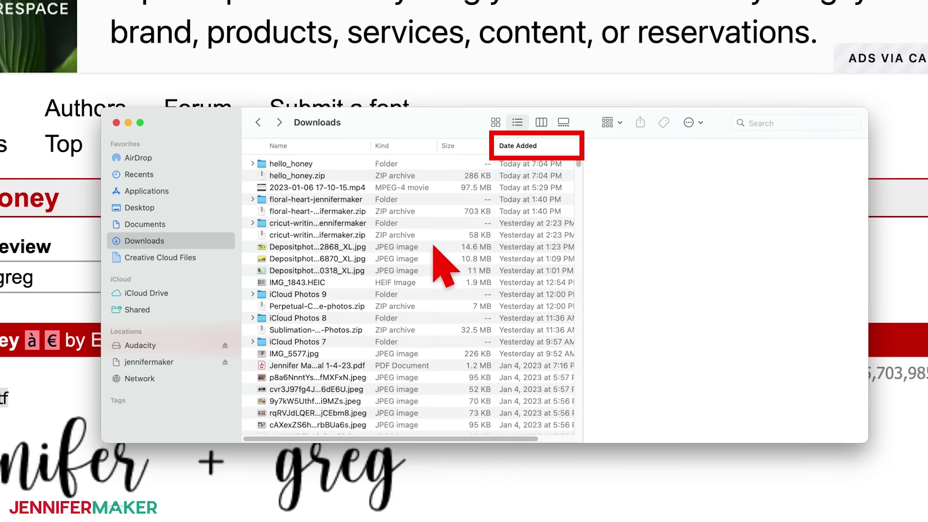
click(312, 175)
key(super+1)
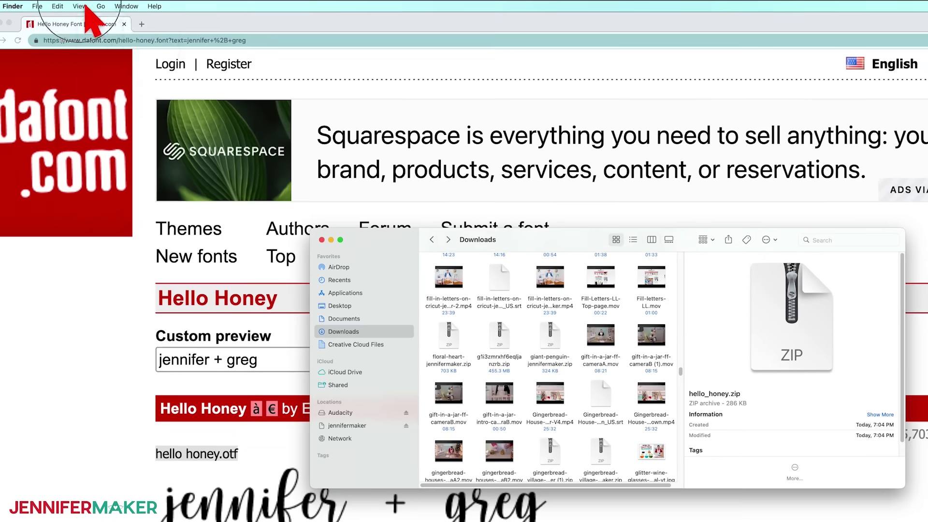
click(79, 6)
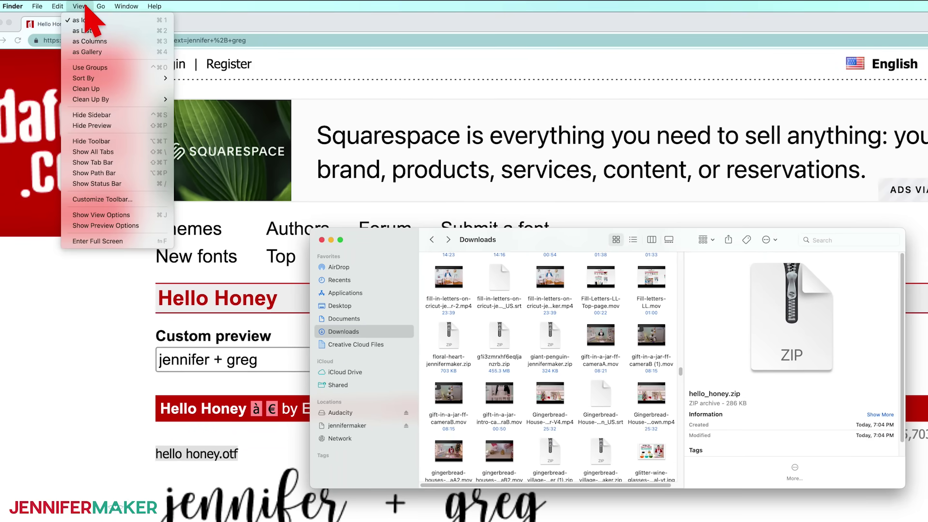
click(89, 31)
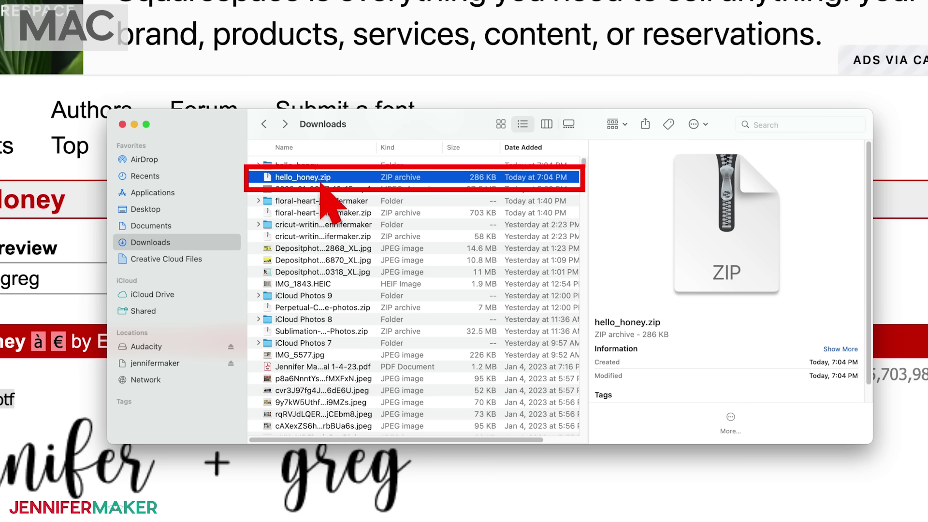
Step: Unzip hello_honey.zip, open the folder, and preview the PDF, licence text and font files
double_click(314, 177)
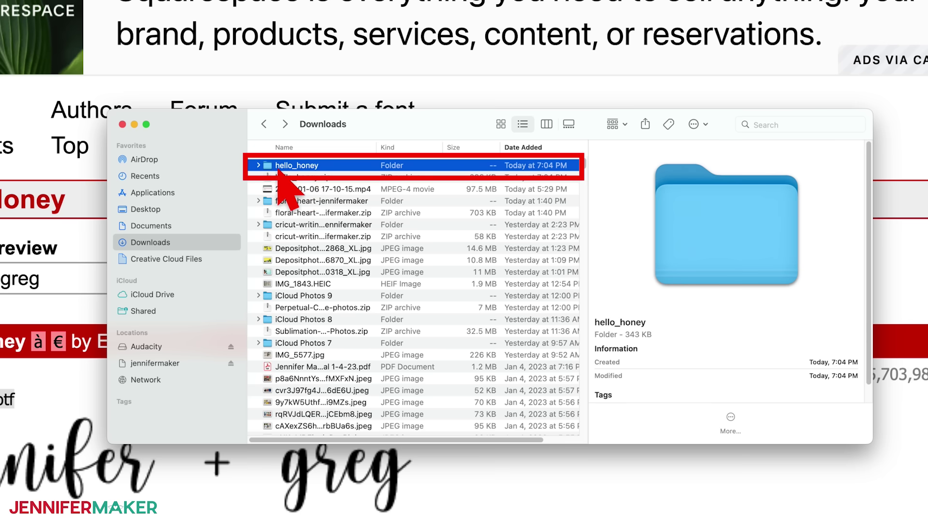
double_click(295, 166)
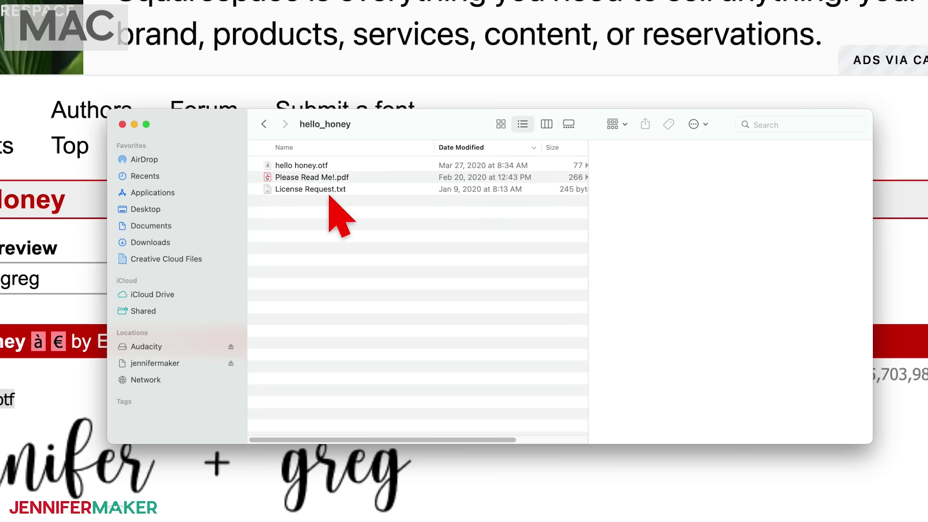
click(330, 178)
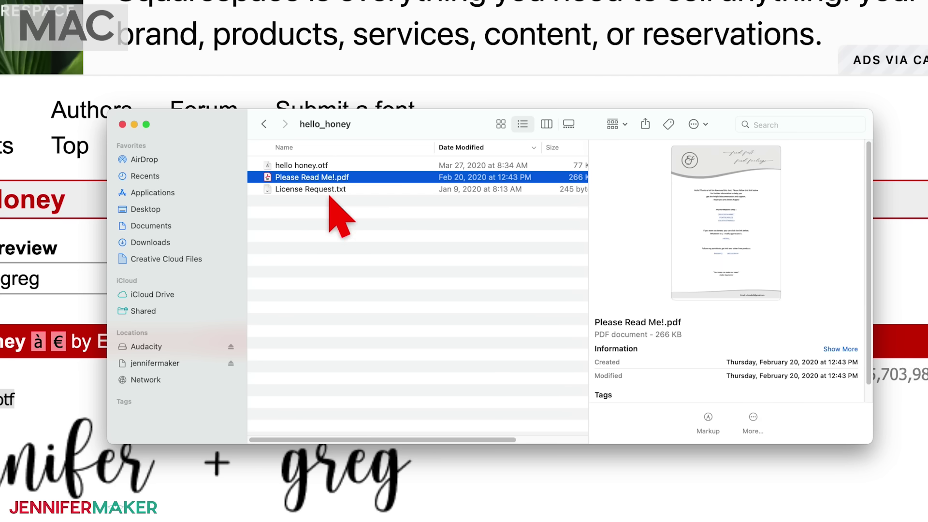
click(329, 192)
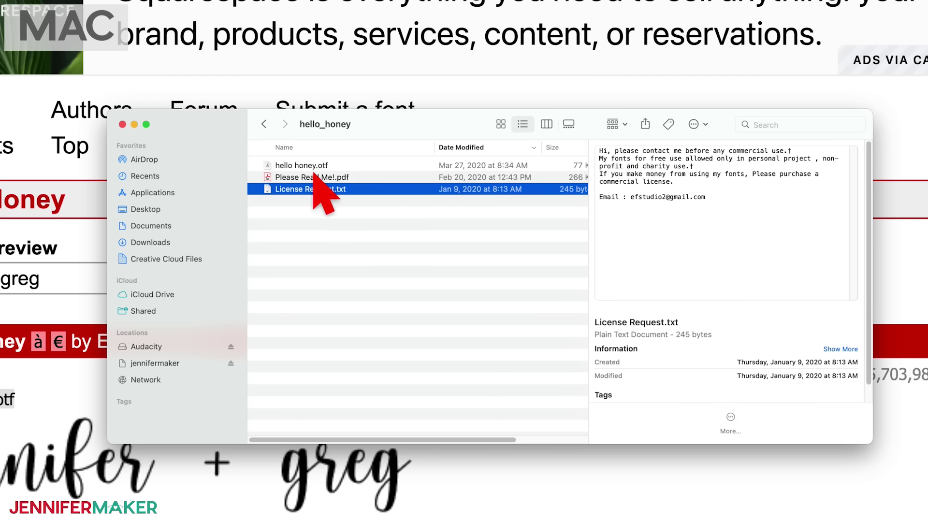
click(312, 168)
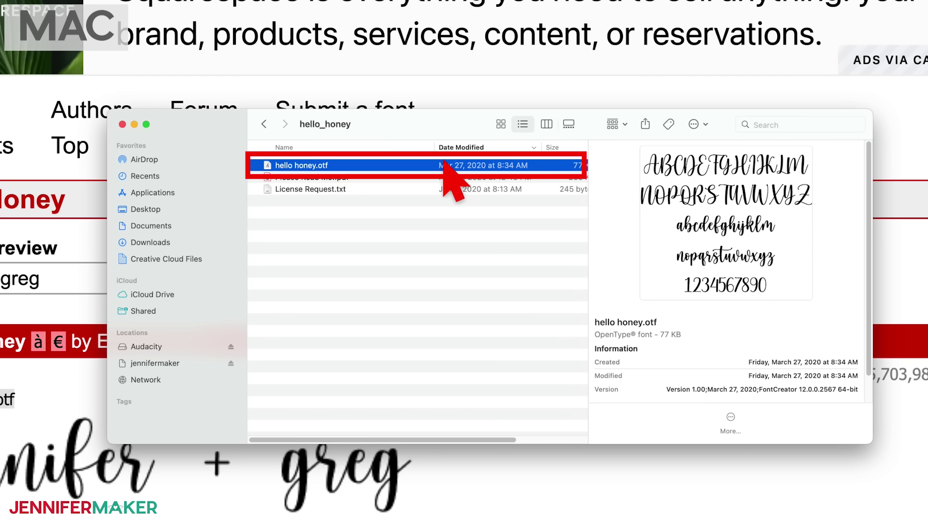
Step: Resize the Name and Kind columns so the file kinds fit beside the preview
drag(434, 147, 378, 147)
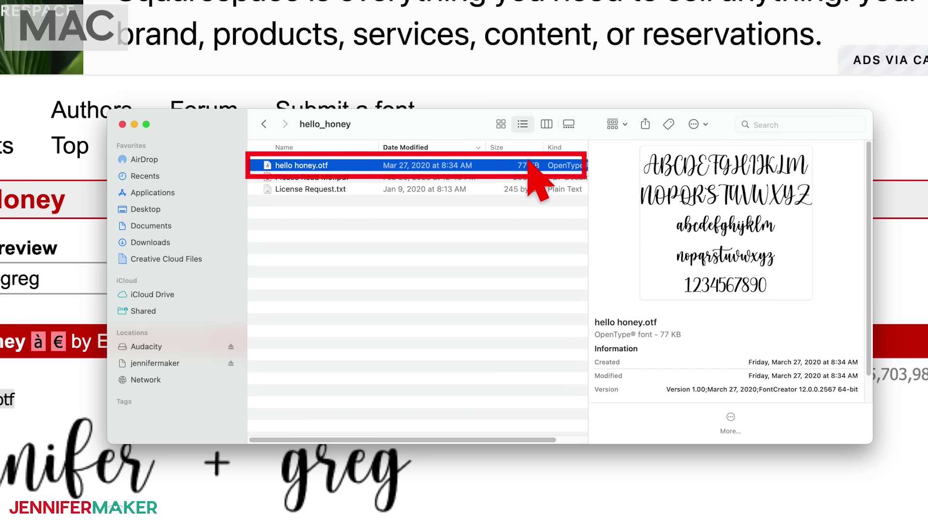
drag(547, 147, 531, 146)
drag(588, 174, 638, 173)
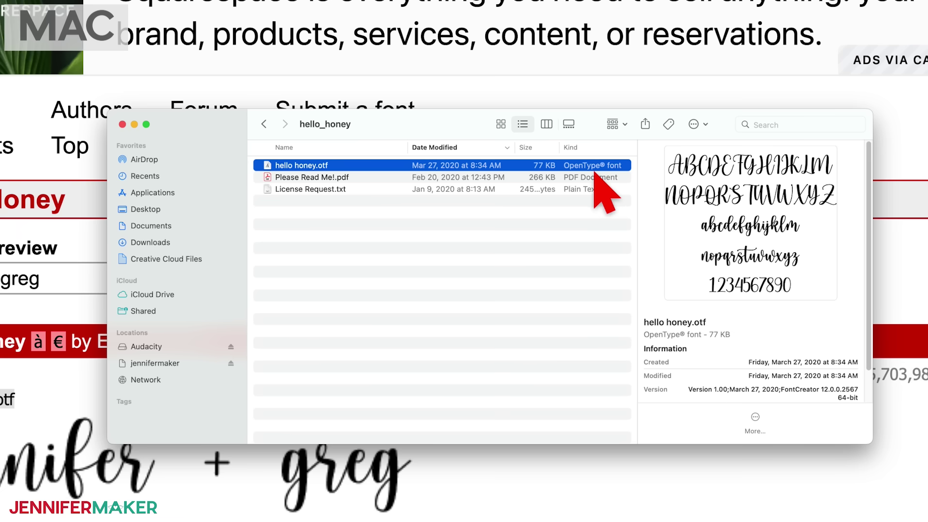
Step: Install hello honey.otf in Font Book, again via Open With > Font Book
double_click(317, 166)
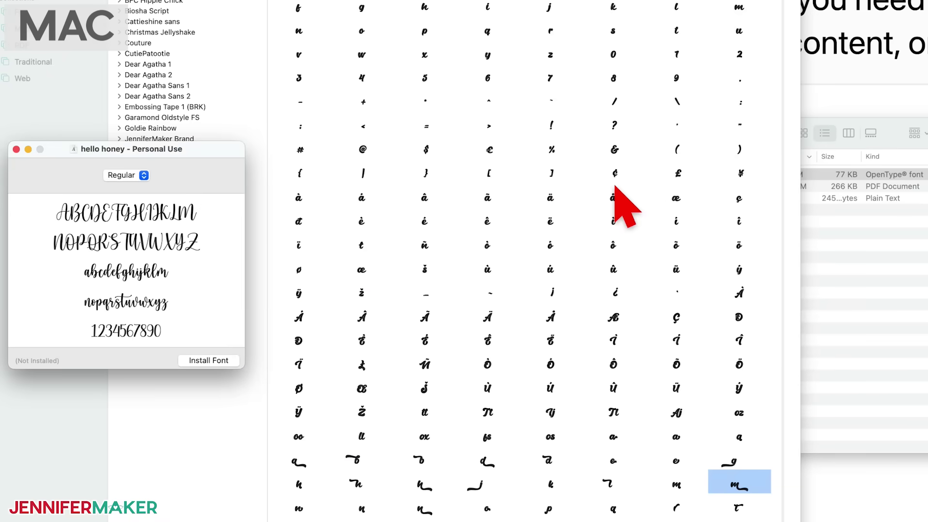
click(218, 365)
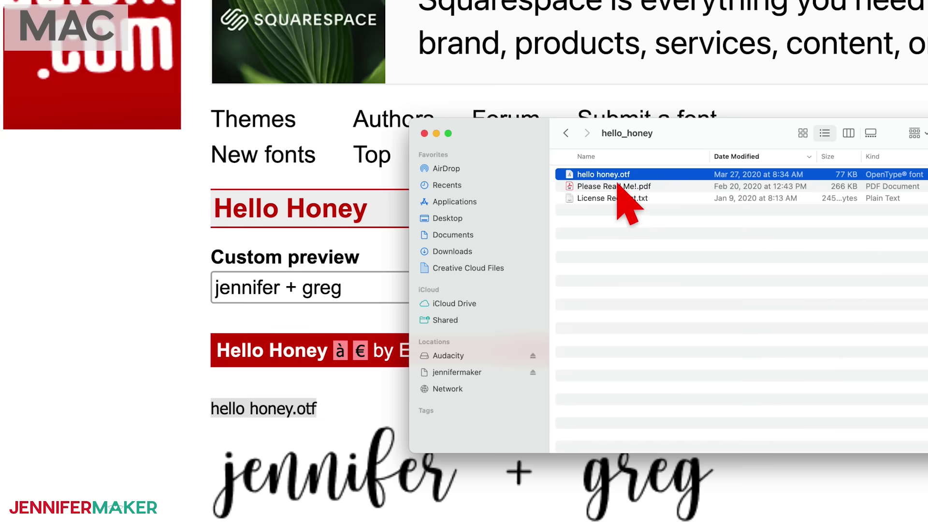
right_click(616, 177)
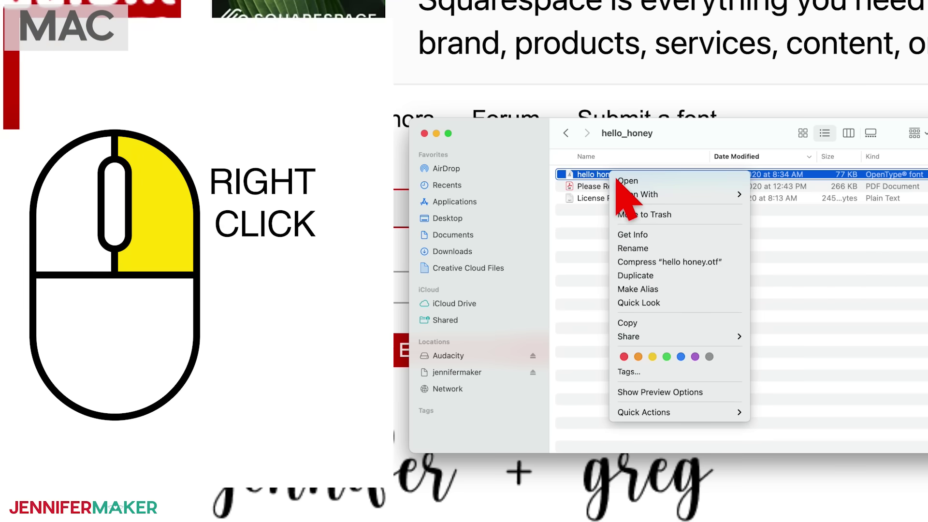
mouse_move(631, 195)
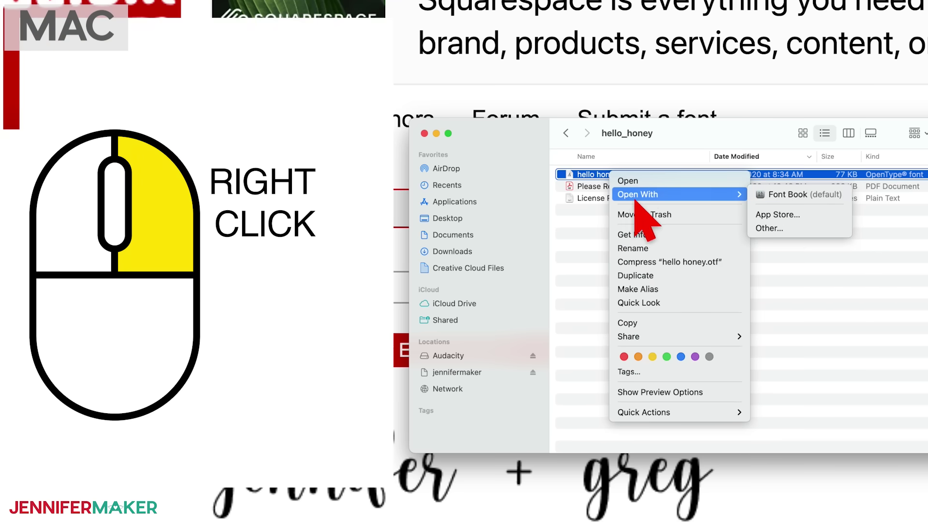
click(792, 195)
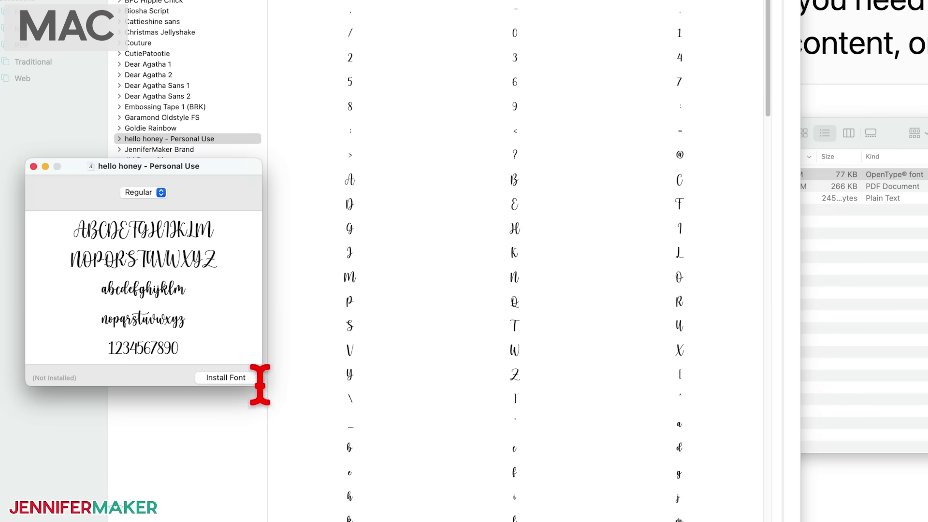
click(237, 378)
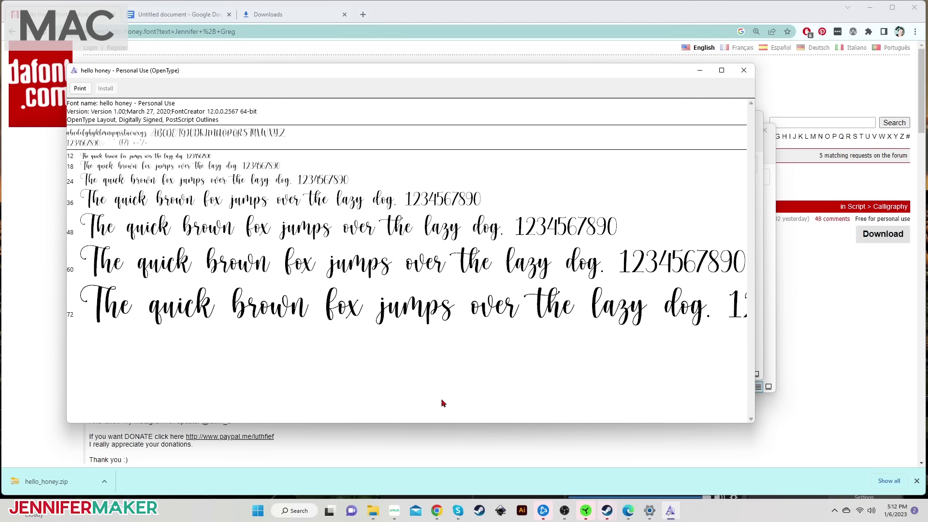
Step: Bring Cricut Design Space forward, cancel the Save dialog, and close all its windows
mouse_move(394, 512)
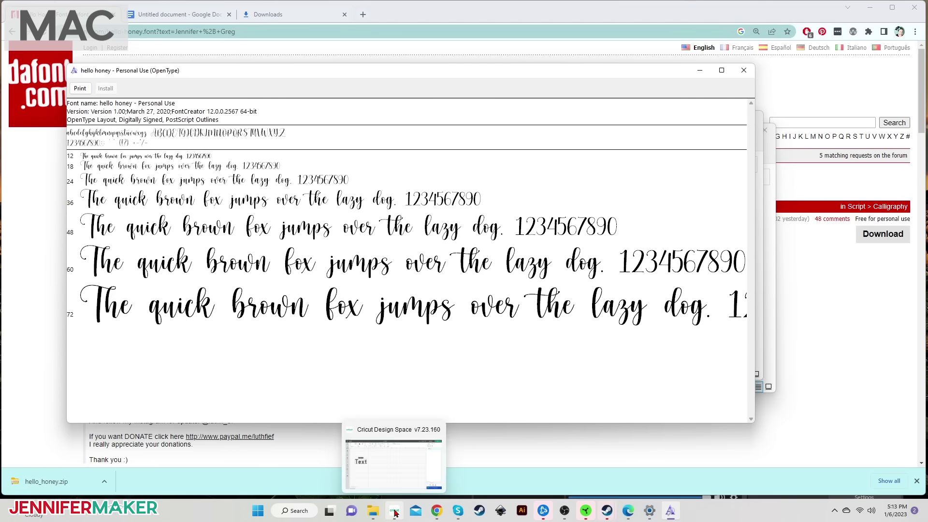
click(395, 512)
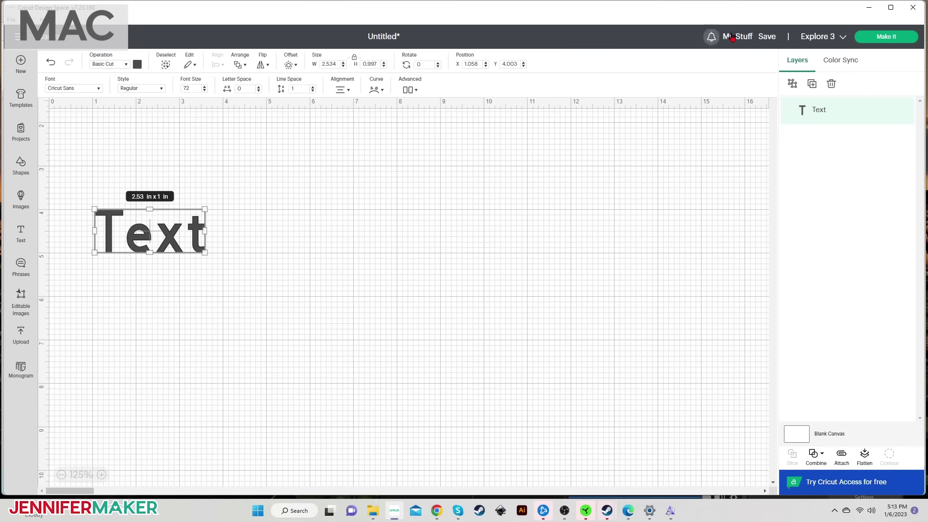
click(767, 39)
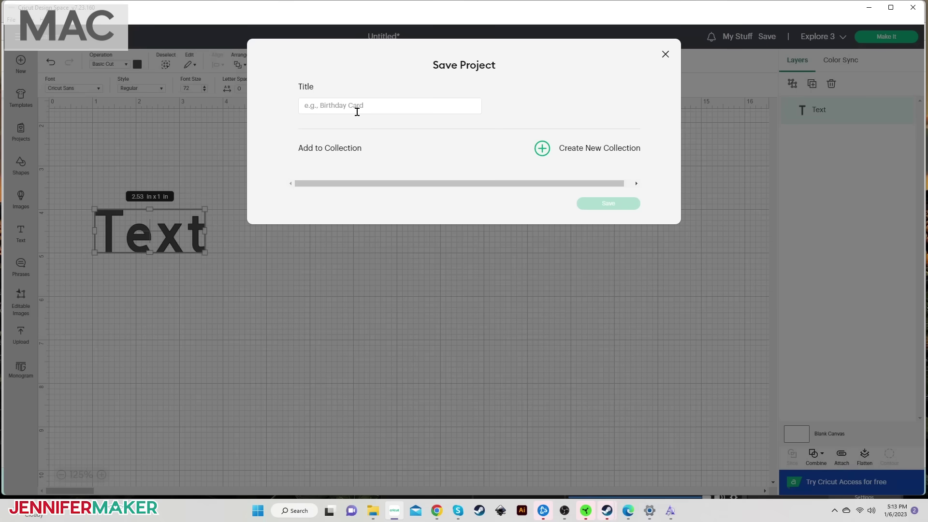
click(665, 54)
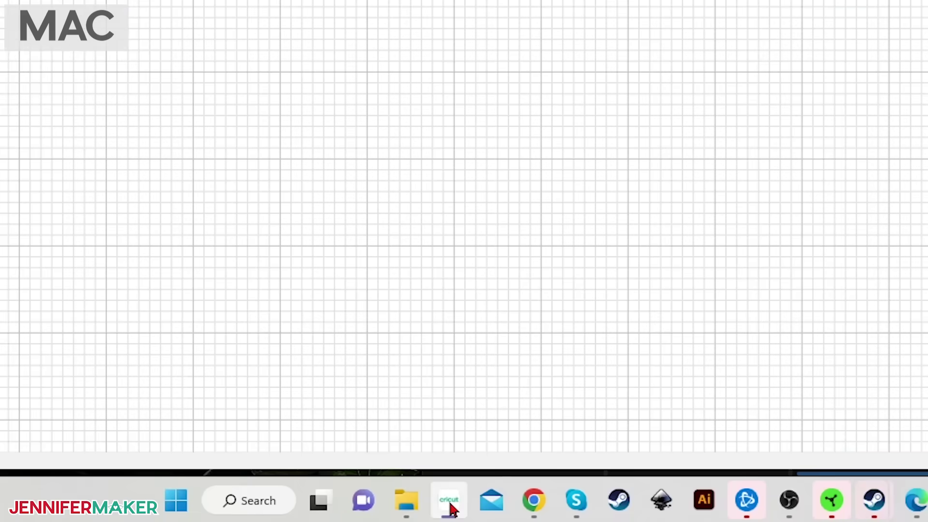
right_click(395, 512)
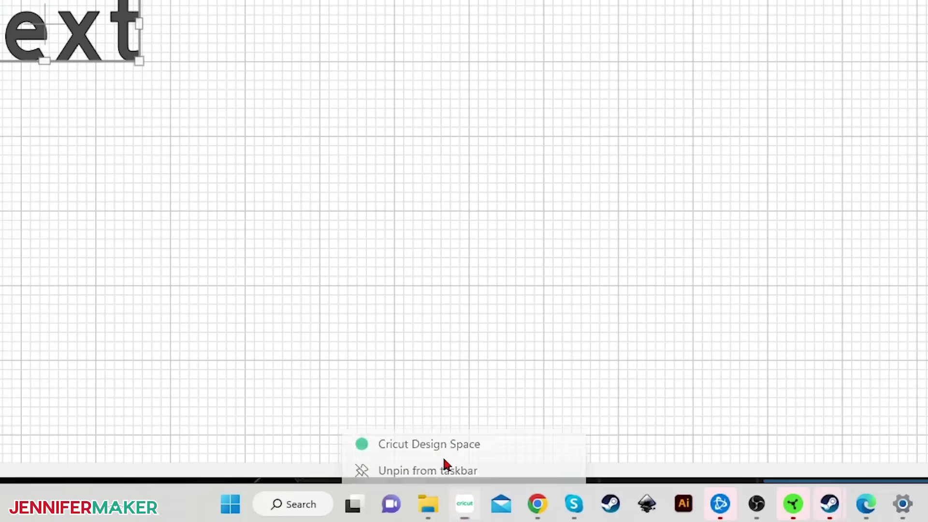
click(427, 447)
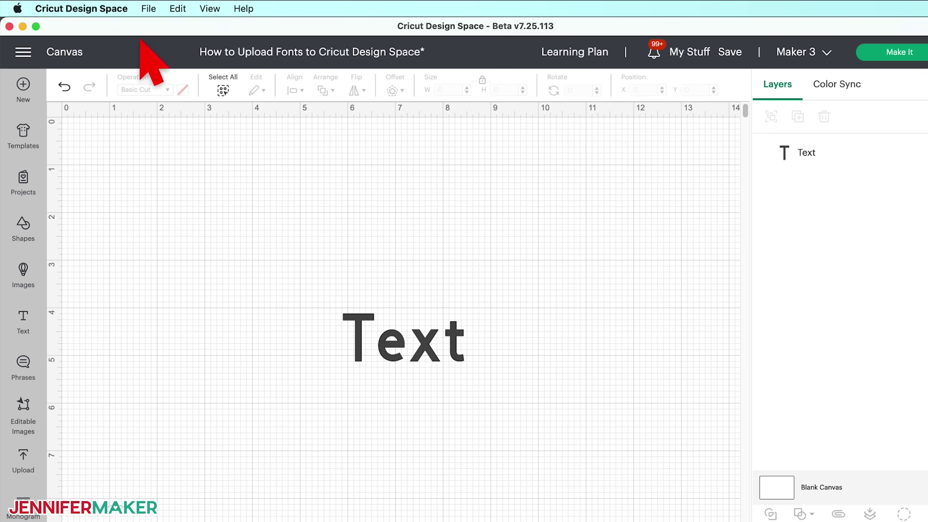
Step: Quit Cricut Design Space from its app menu so it restarts with the new fonts
click(113, 10)
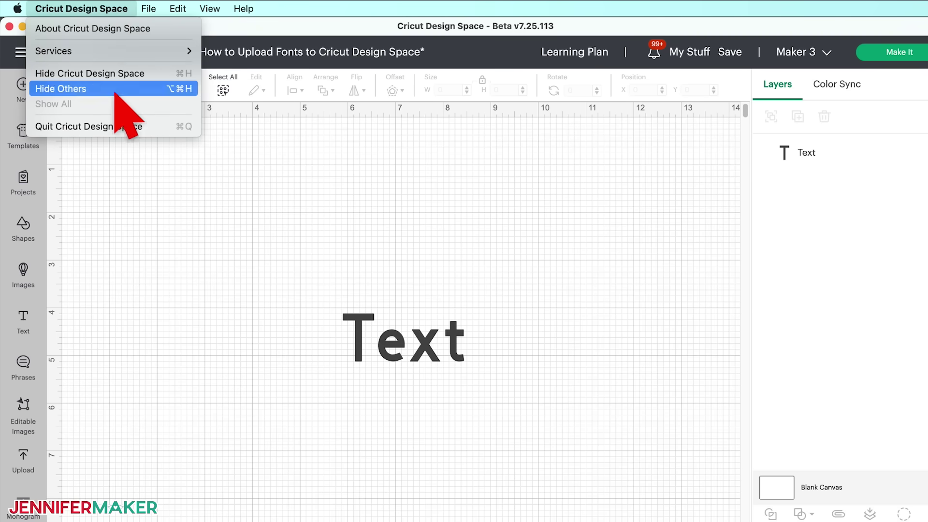
click(134, 128)
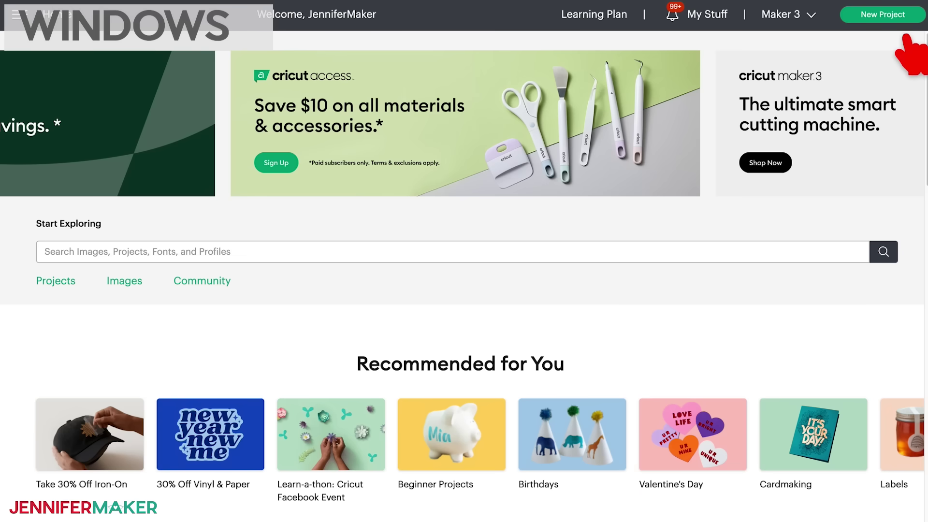
Step: Start an Untitled project and add a Cricut Sans size 72 Text box, selecting its placeholder text
click(894, 17)
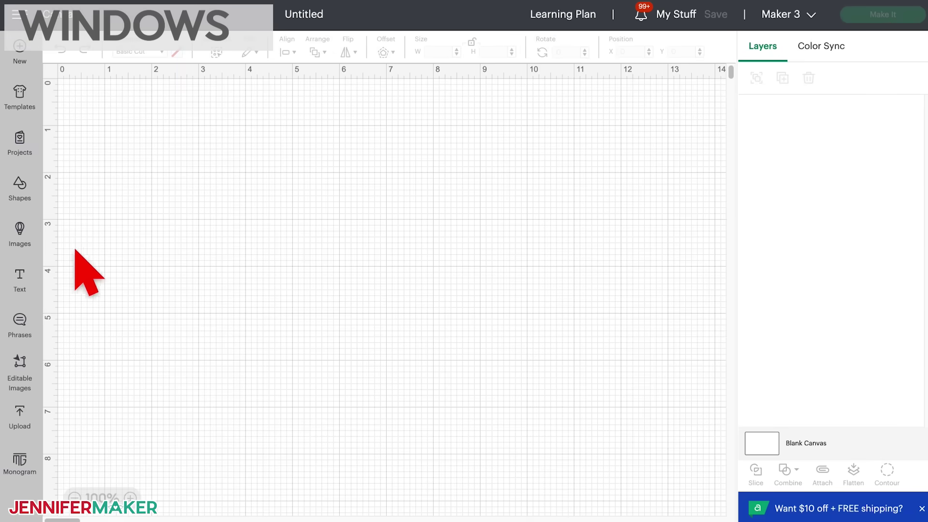
click(42, 290)
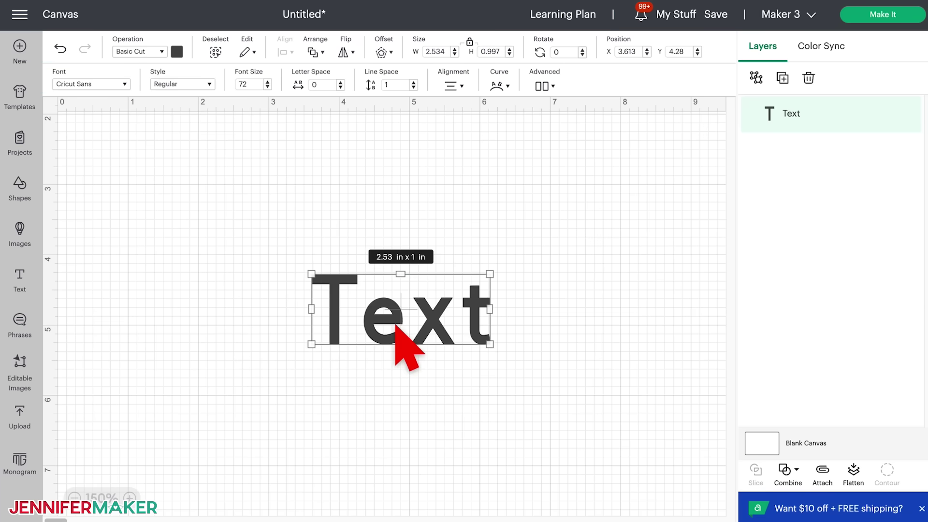
double_click(397, 334)
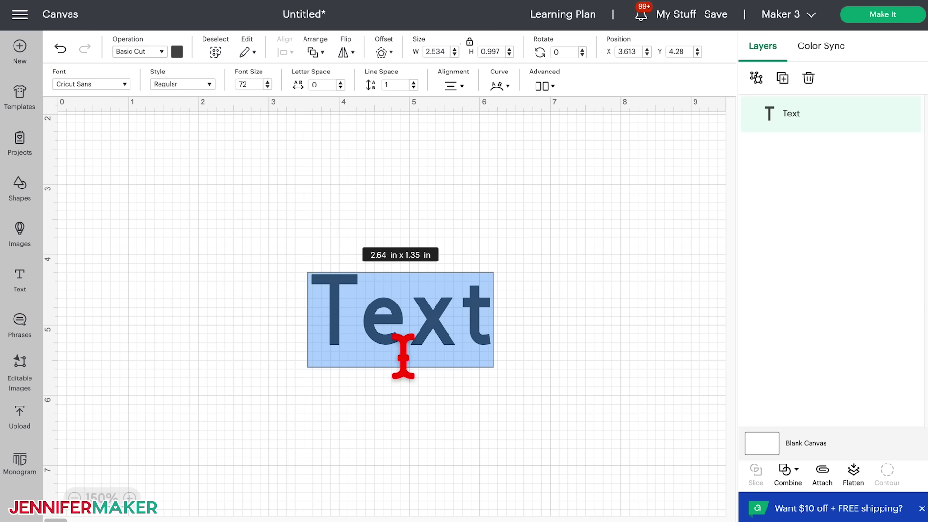
click(133, 88)
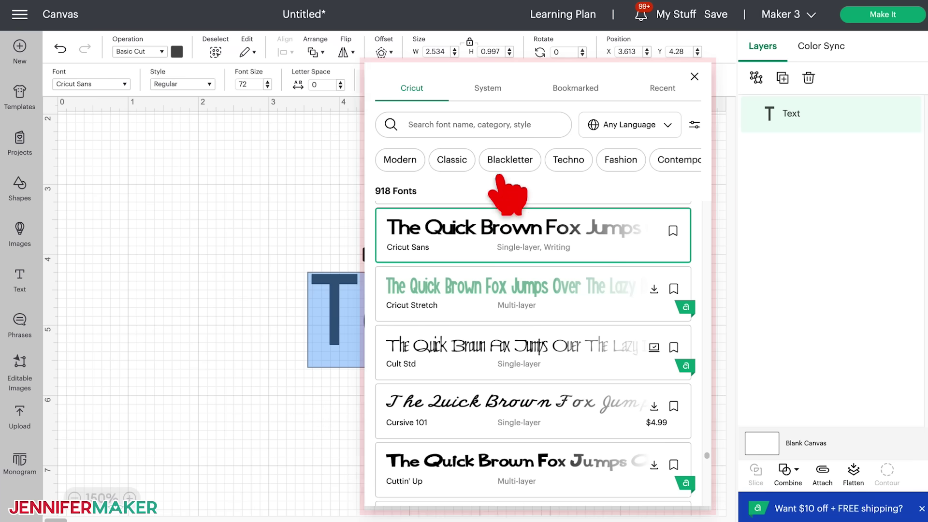
Step: Search Cricut fonts for 'hello honey', then switch to the 343 System fonts
click(509, 130)
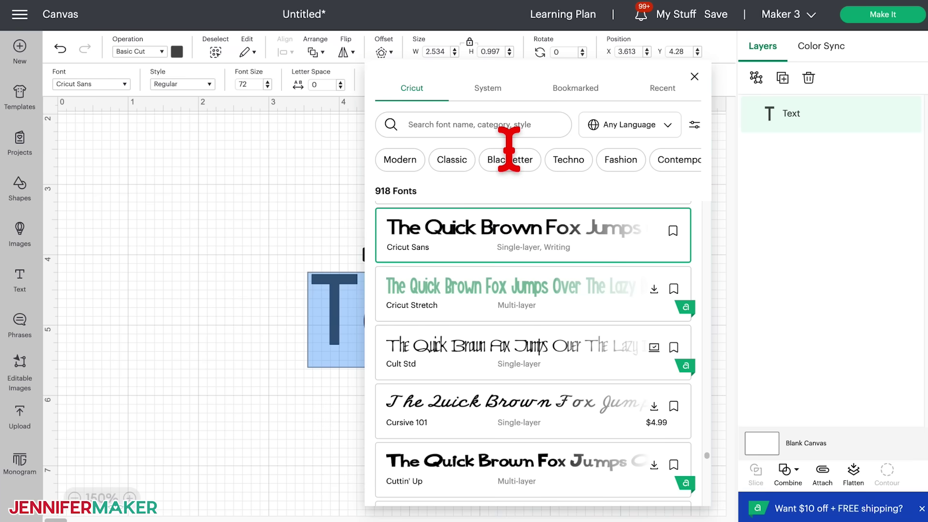
text(hello honey)
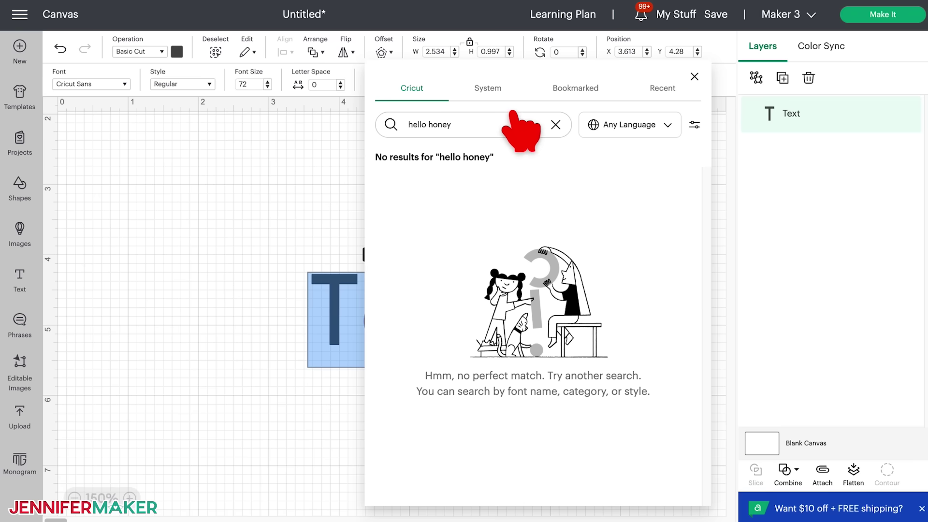
click(487, 90)
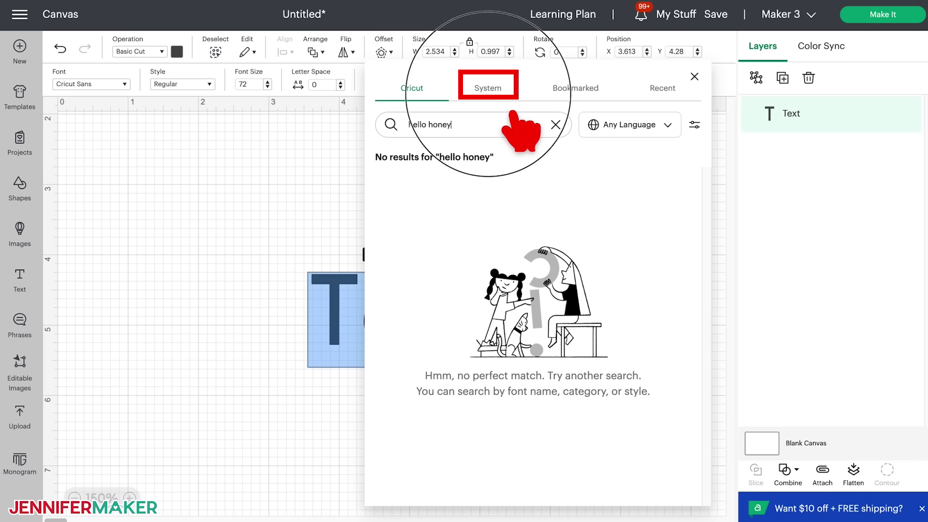
Step: Search System fonts and apply hello honey - Personal Use, moving the font panel aside
click(472, 127)
text(hello)
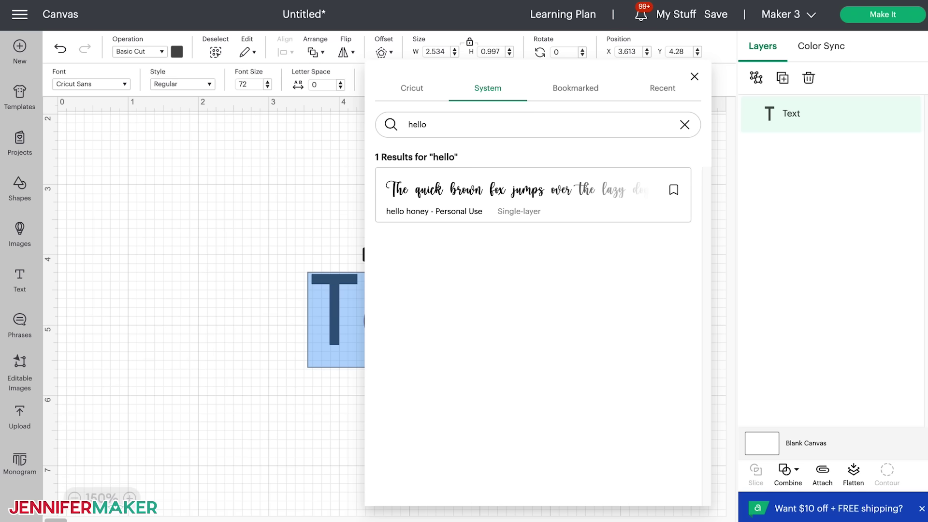
click(490, 212)
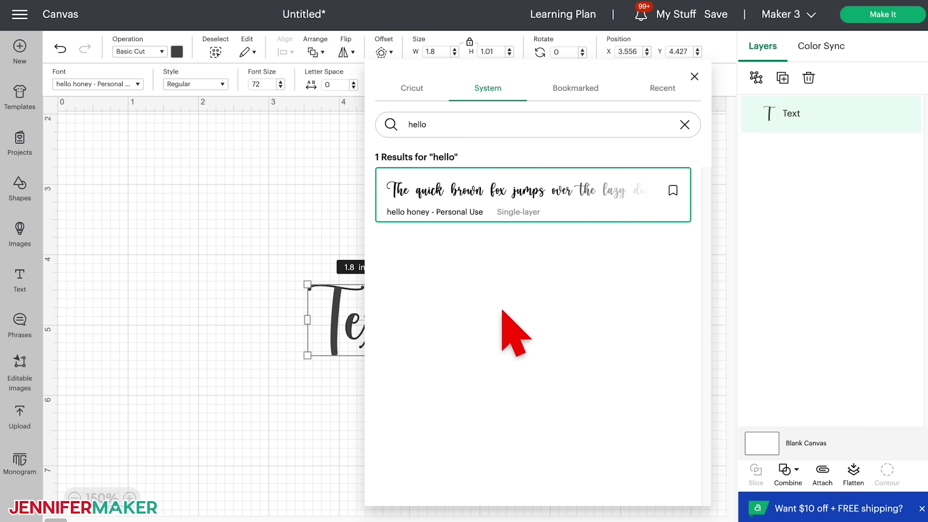
click(465, 100)
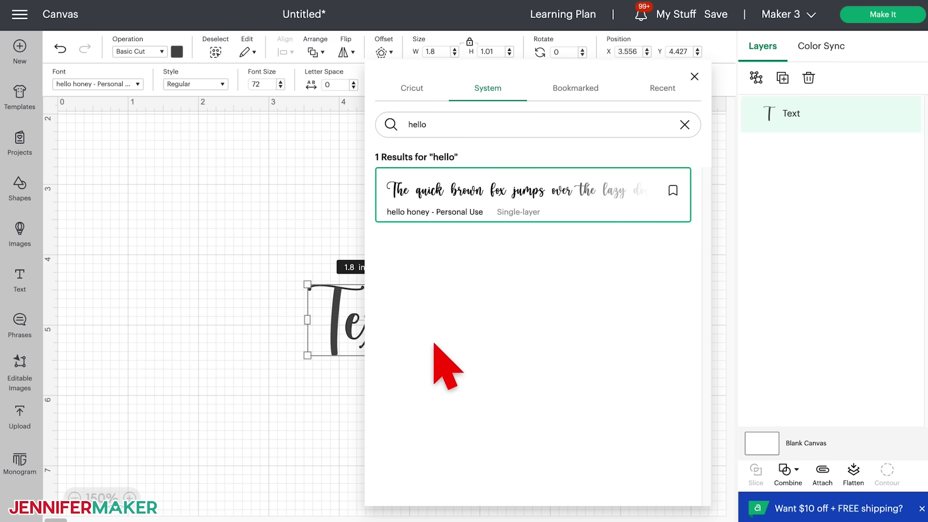
click(478, 93)
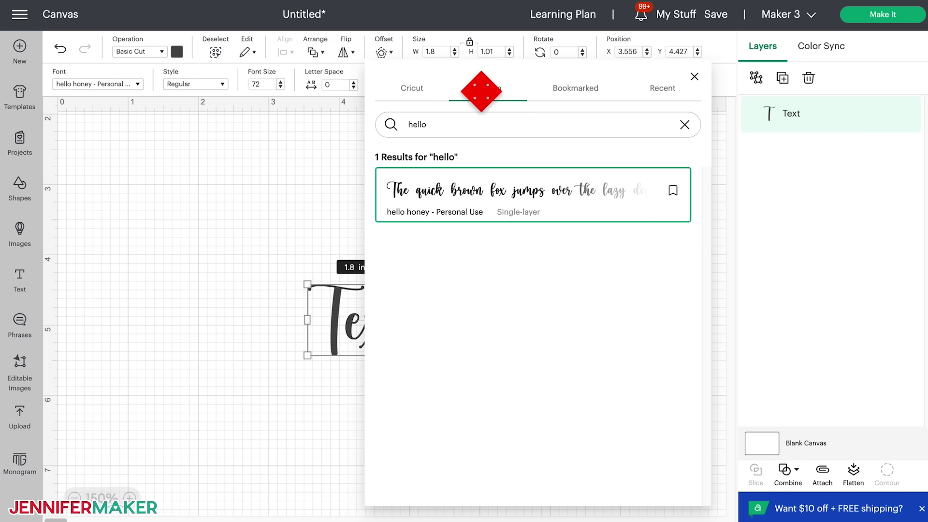
click(476, 94)
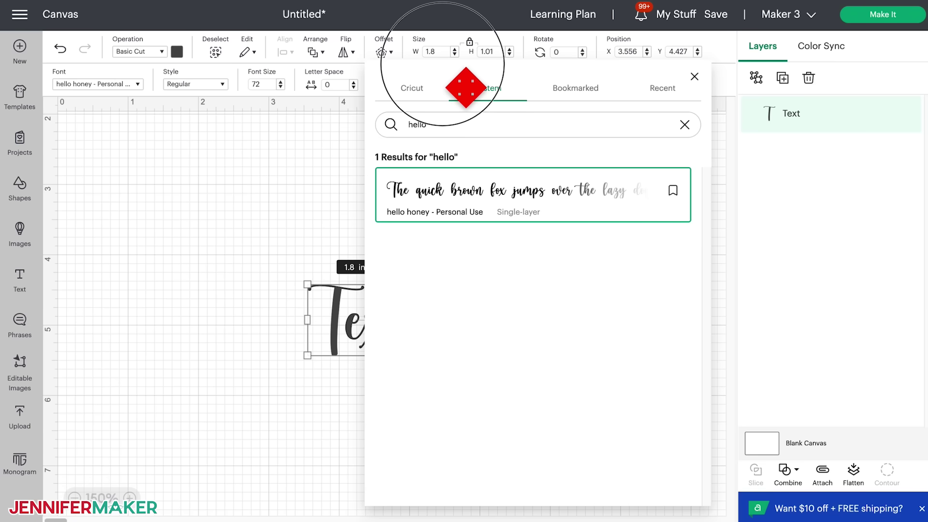
mouse_move(476, 94)
mouse_down()
mouse_move(611, 78)
mouse_move(167, 69)
mouse_move(222, 100)
mouse_move(615, 91)
mouse_move(621, 124)
mouse_move(563, 87)
mouse_up()
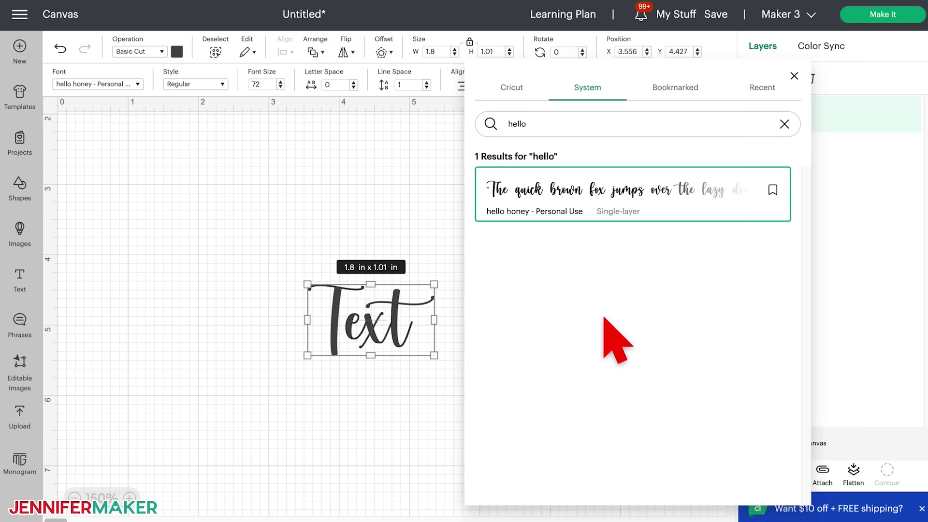
click(397, 365)
Step: Replace the placeholder text with 'jennifer + greg' and drag it left on the canvas
click(389, 342)
double_click(389, 342)
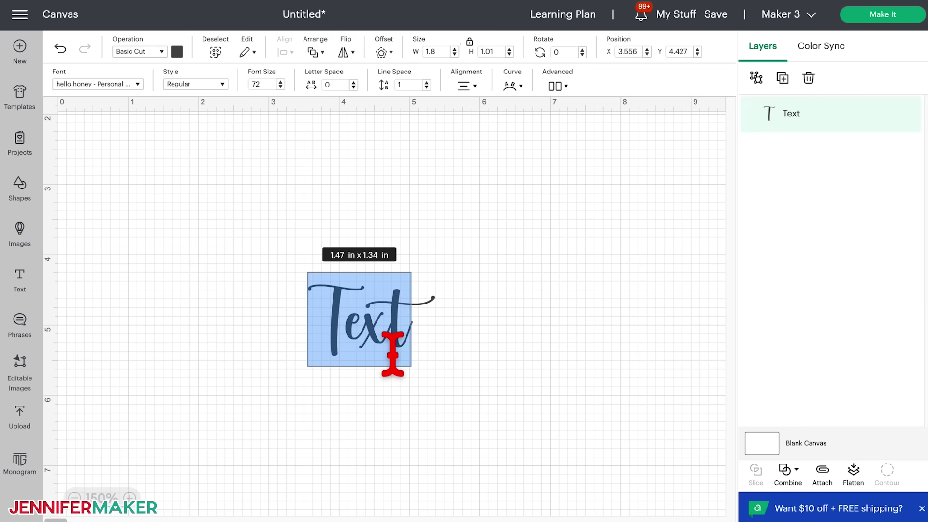
key(BackSpace)
text(jennifer)
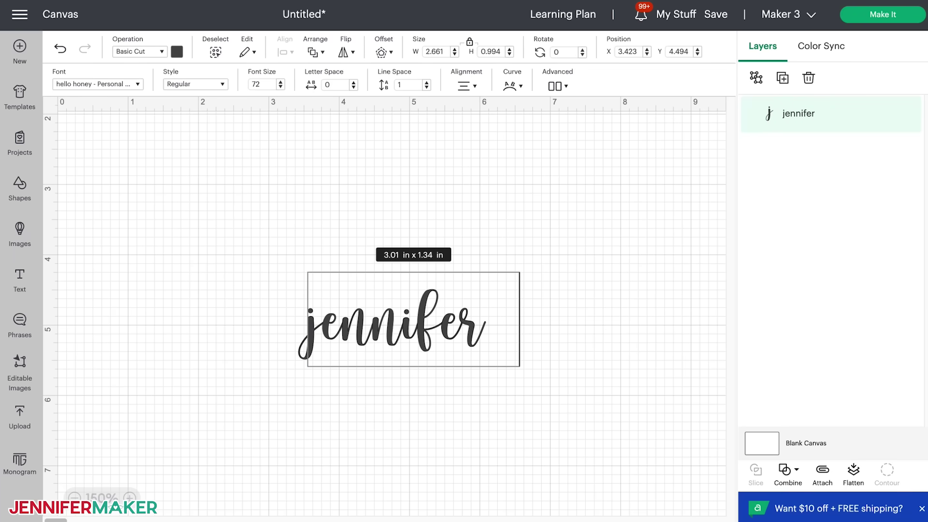
text( + greg)
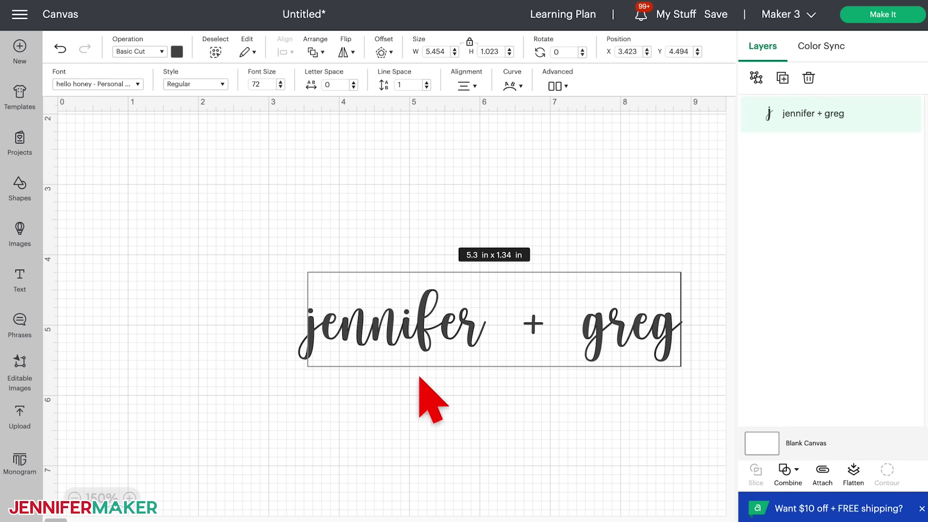
click(429, 366)
drag(428, 366, 334, 321)
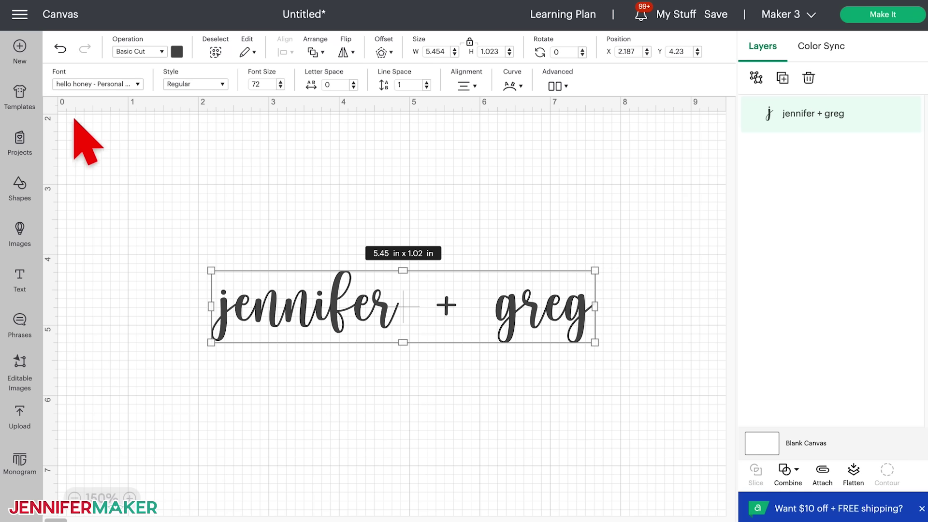
Step: Toggle the canvas grid off and on, and nudge the name text into position
click(60, 123)
click(59, 75)
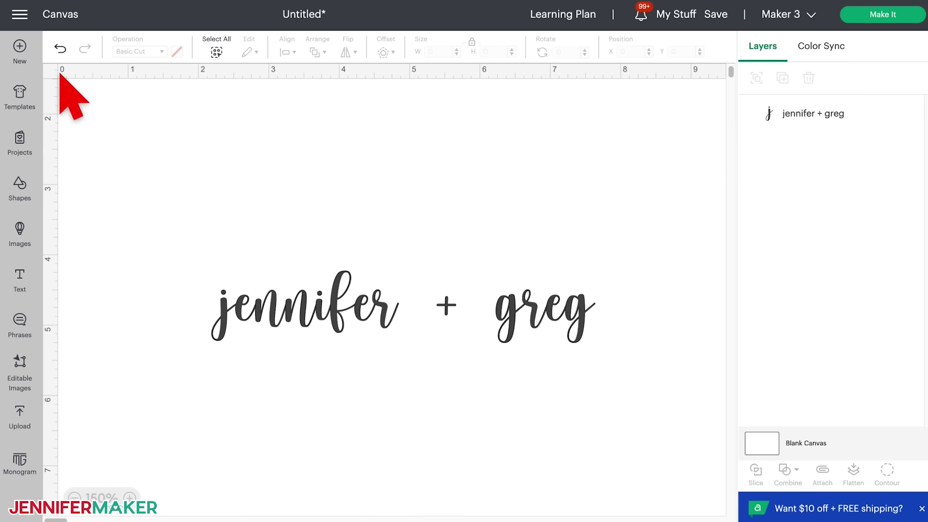
click(58, 76)
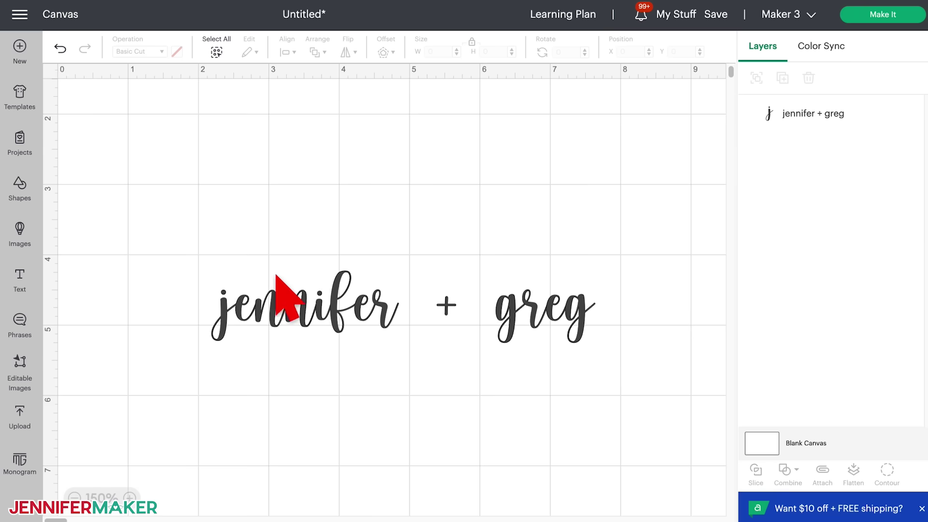
mouse_move(304, 312)
mouse_down()
mouse_move(309, 302)
mouse_move(320, 319)
mouse_up()
click(375, 365)
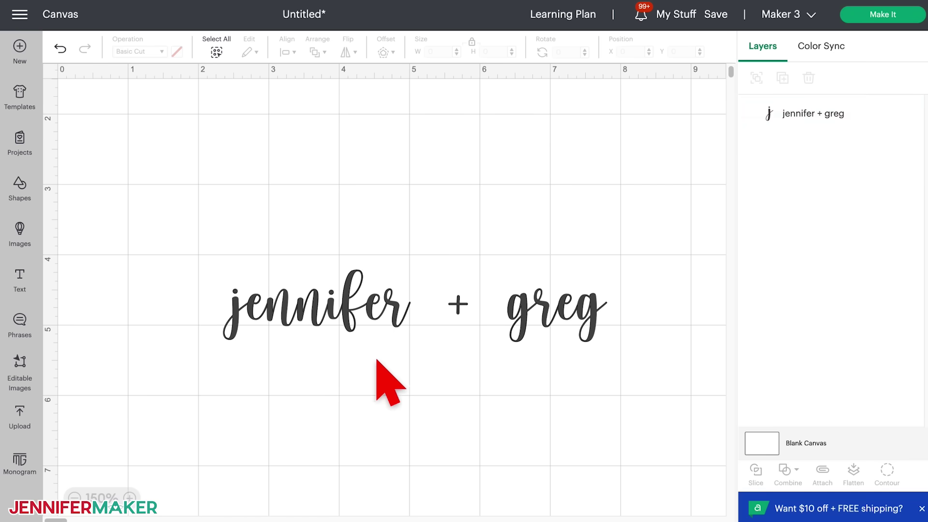
click(396, 321)
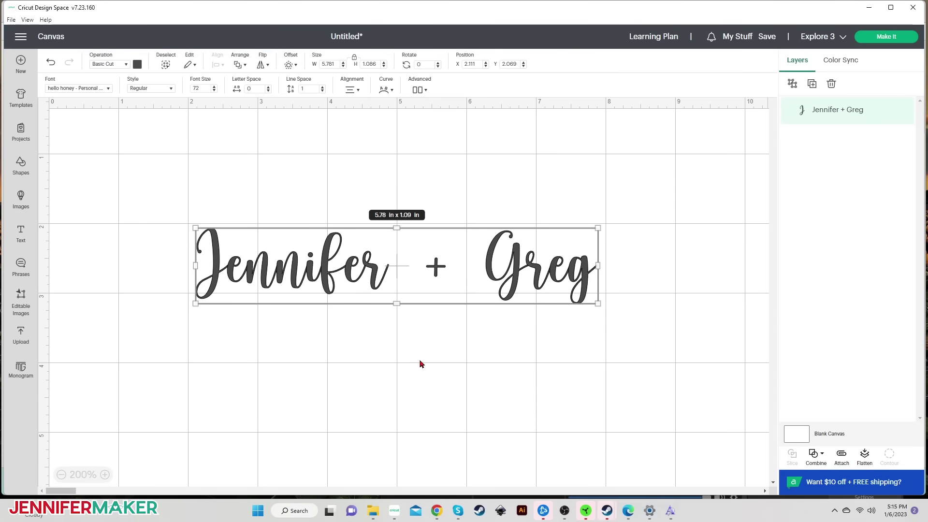
click(296, 511)
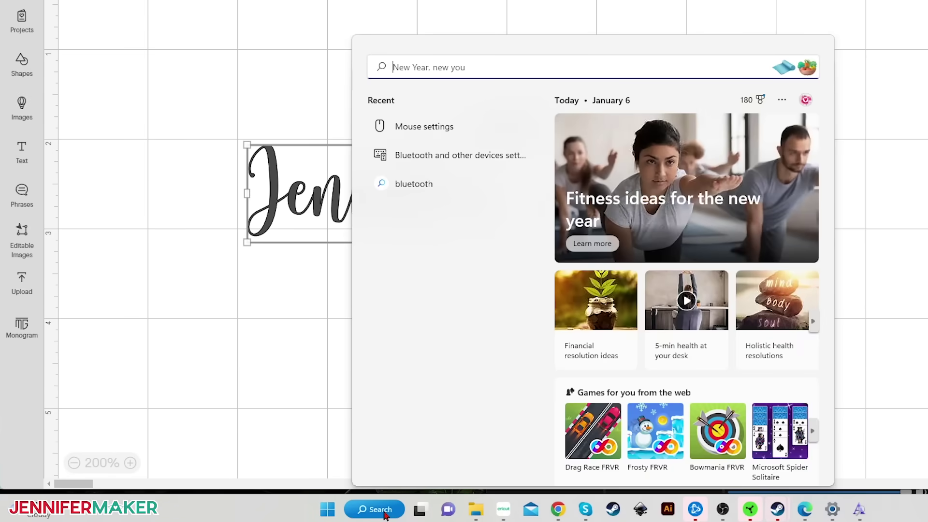
Step: Launch Character Map and show hello honey - Personal Use glyphs with Advanced view on
text(c)
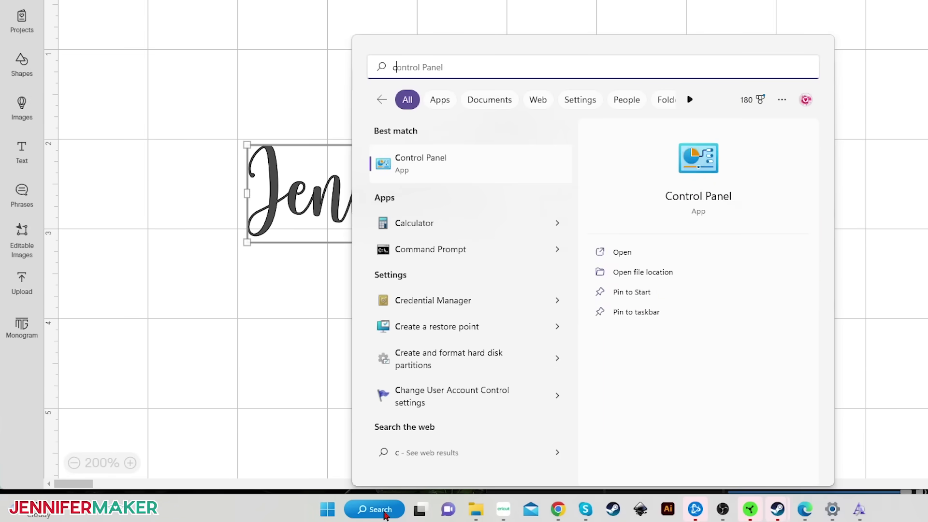
text(haracter map)
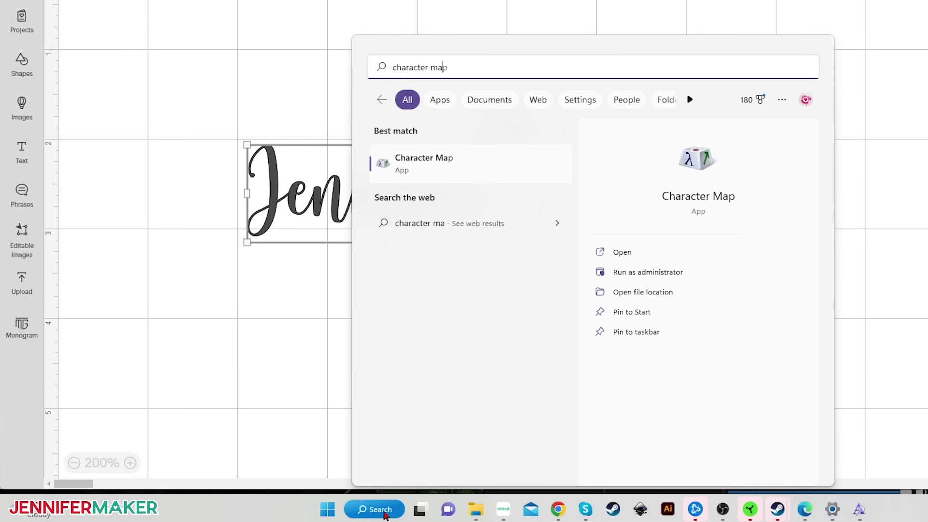
key(Return)
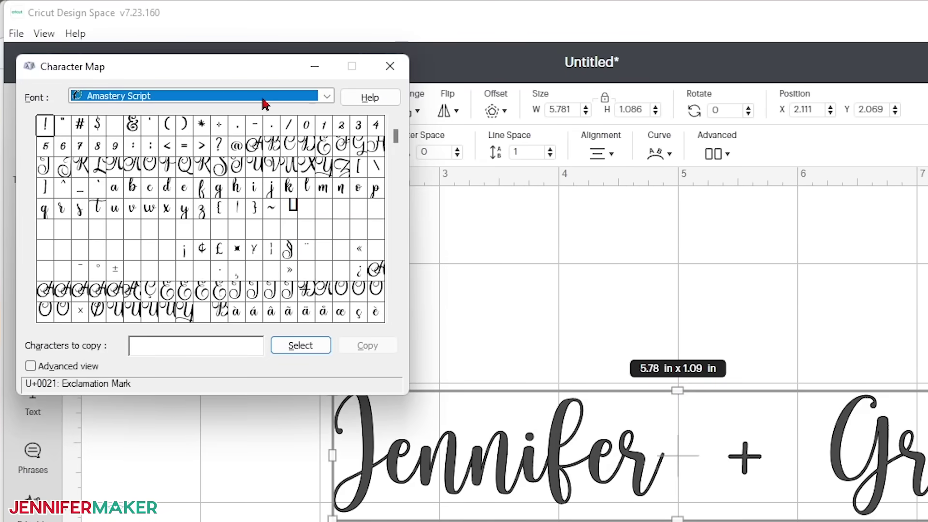
click(326, 96)
key(h)
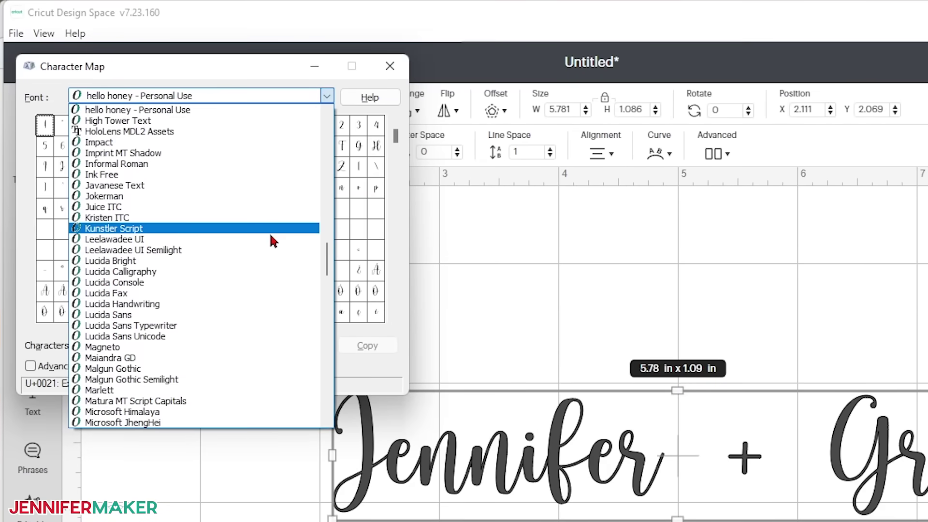
click(170, 110)
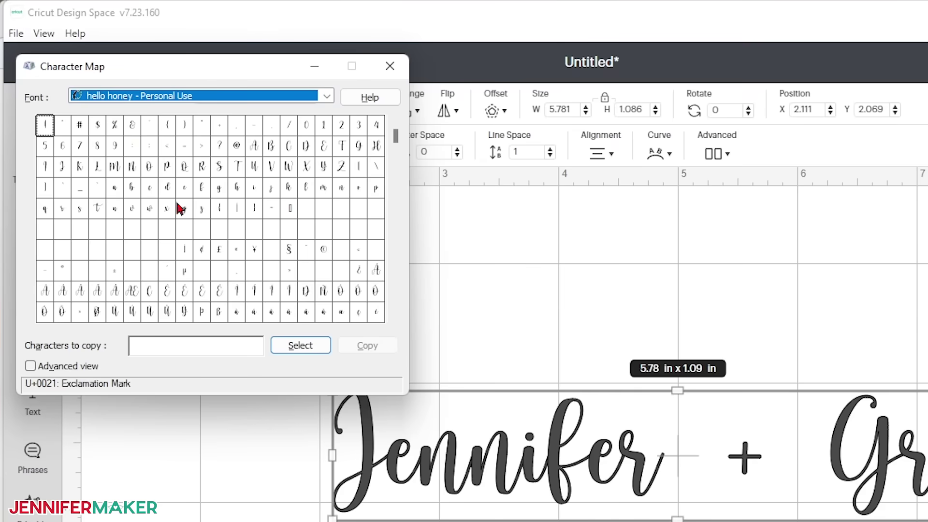
mouse_move(393, 139)
mouse_down()
mouse_move(399, 321)
mouse_move(396, 129)
mouse_up()
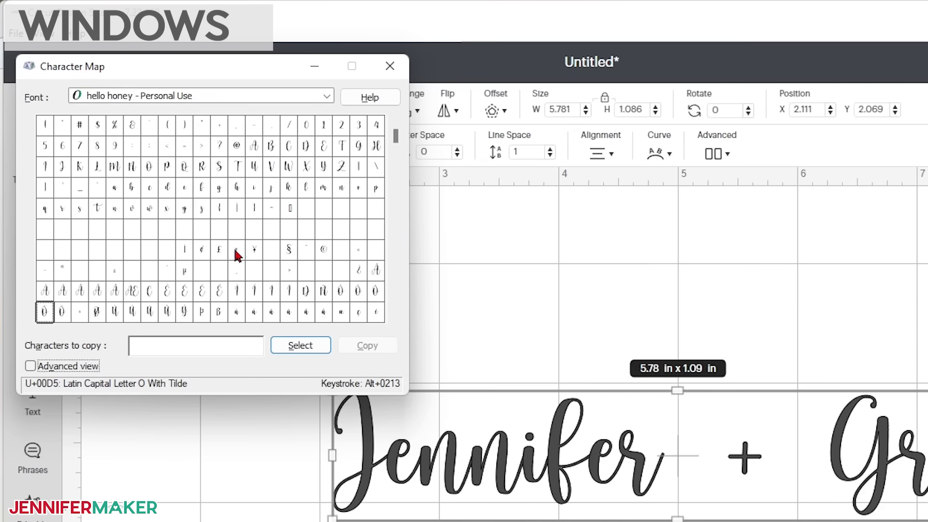
click(31, 370)
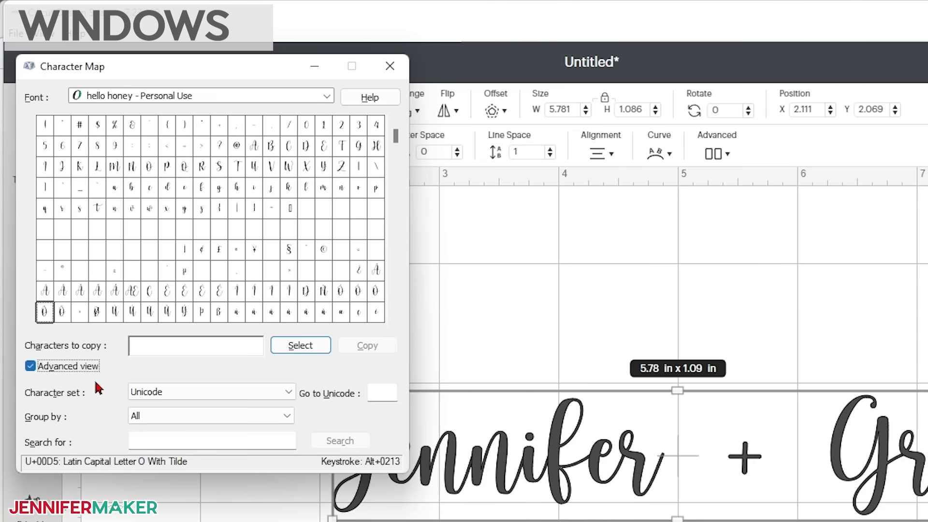
Step: Group characters by Unicode Subrange and show the Private Use Characters
click(190, 414)
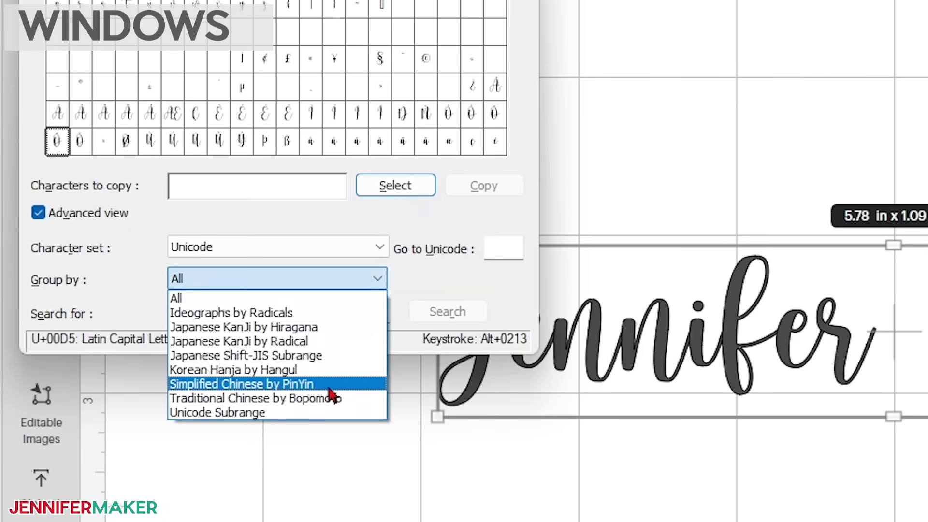
click(322, 413)
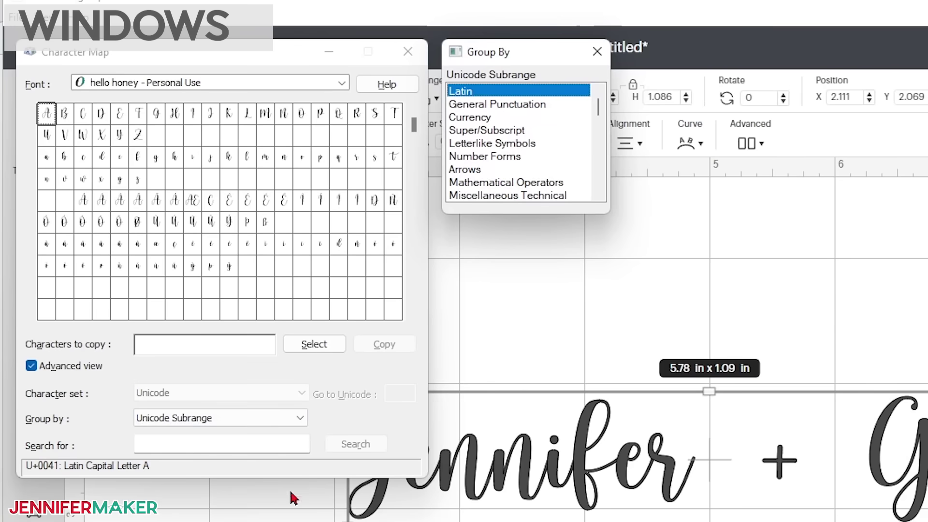
scroll(596, 128, down, 9)
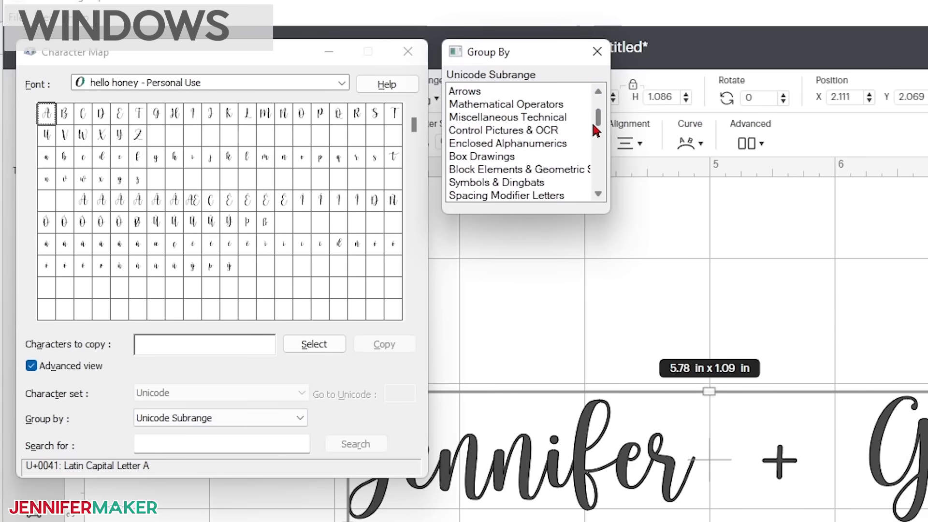
scroll(591, 189, down, 3)
click(522, 197)
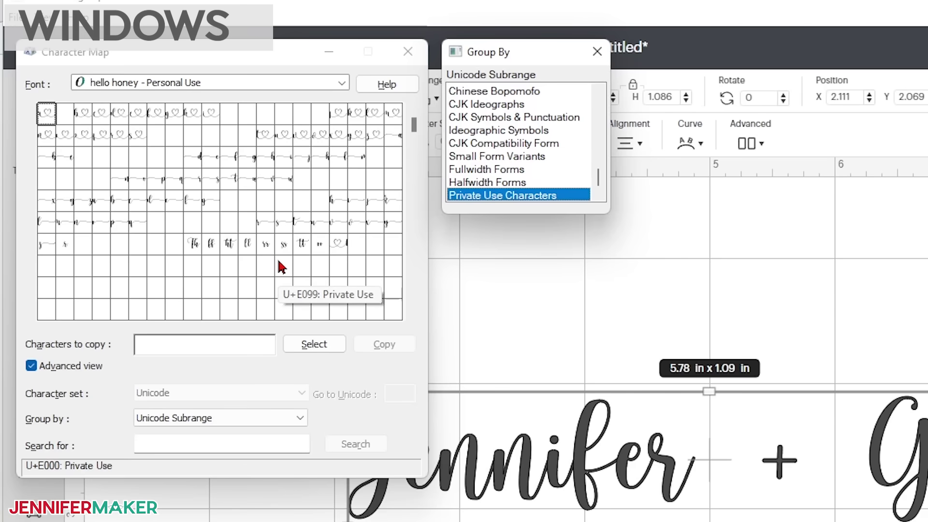
Step: Select the U+E018 heart swash glyph and copy it to the clipboard
click(120, 141)
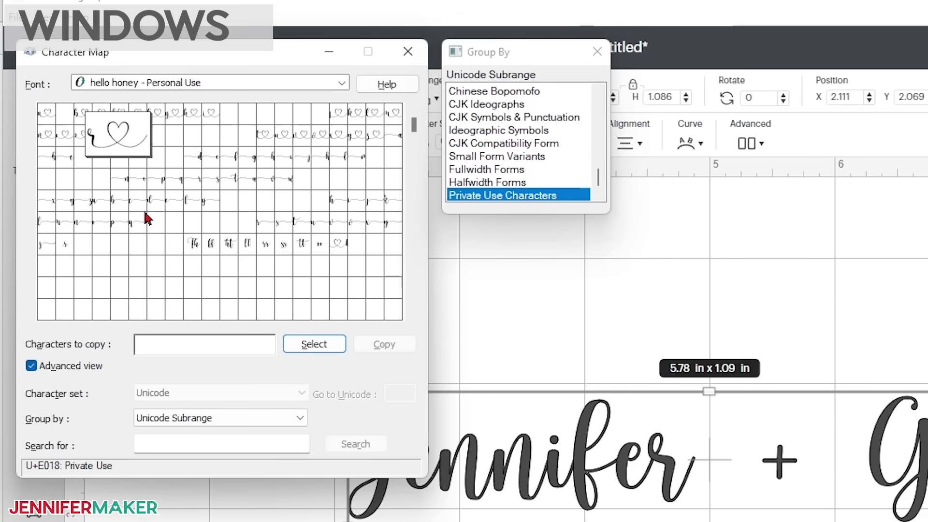
click(314, 344)
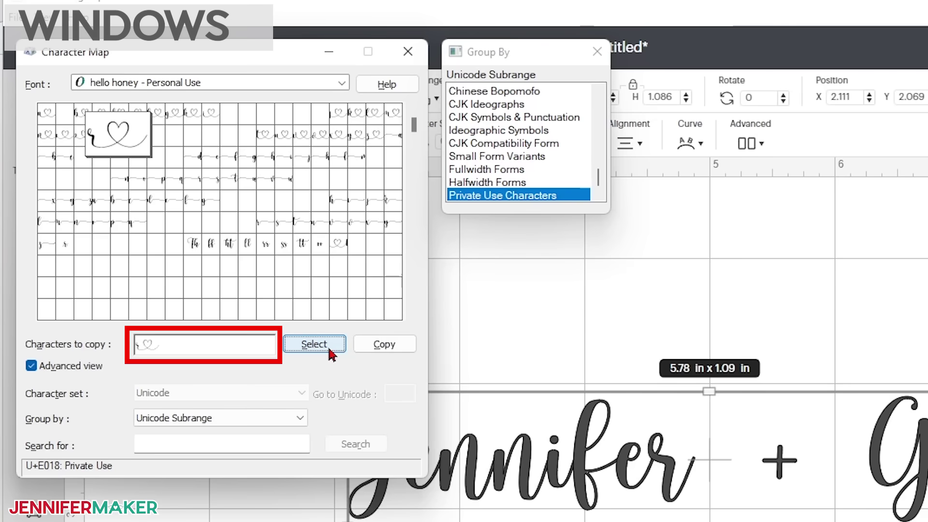
click(382, 351)
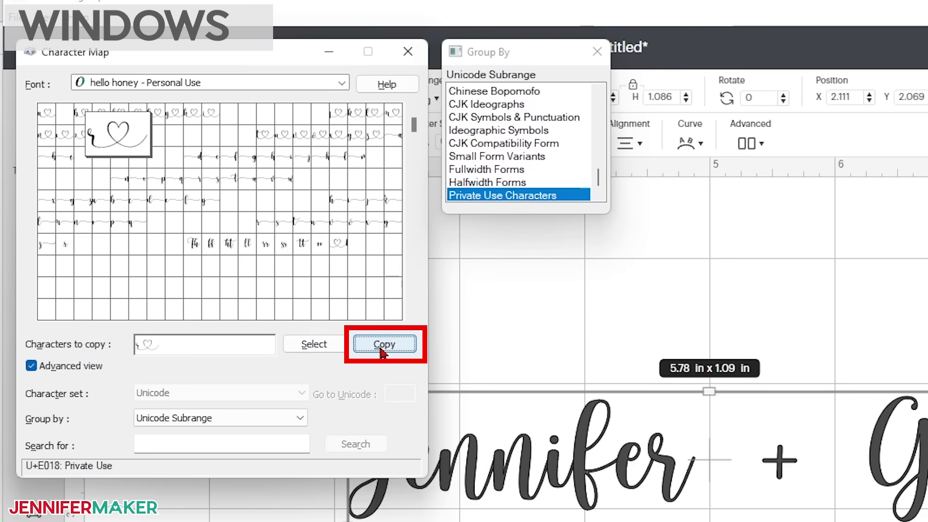
Step: Delete ' + ' and the r between Jennifer and Greg, then paste the heart-swash glyph there
click(768, 452)
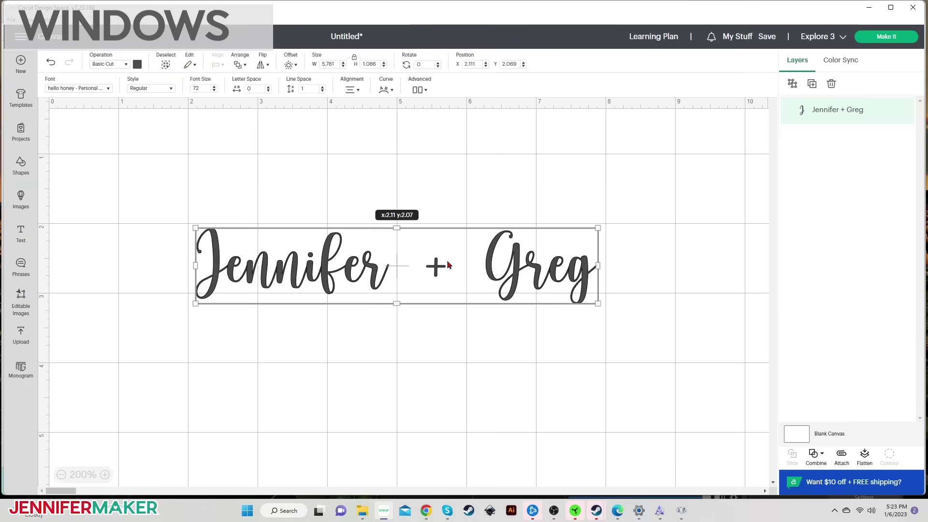
double_click(447, 263)
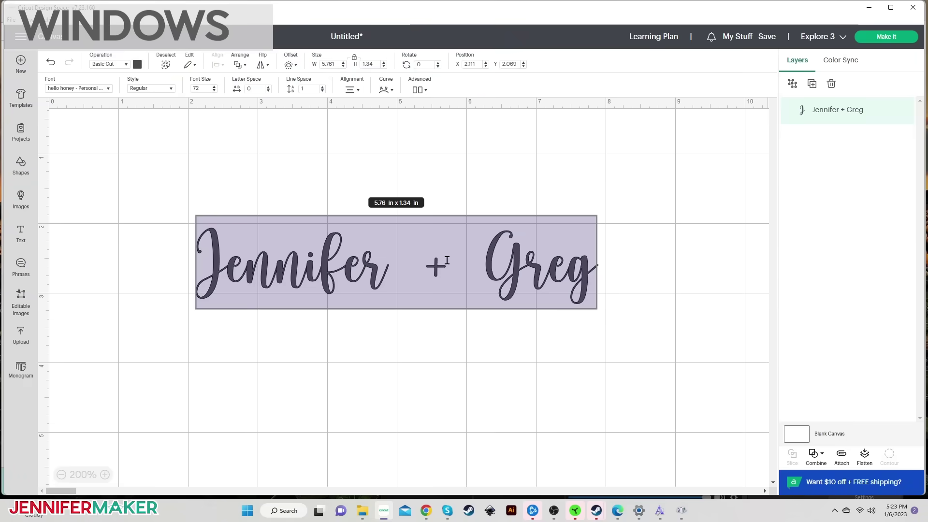
click(481, 263)
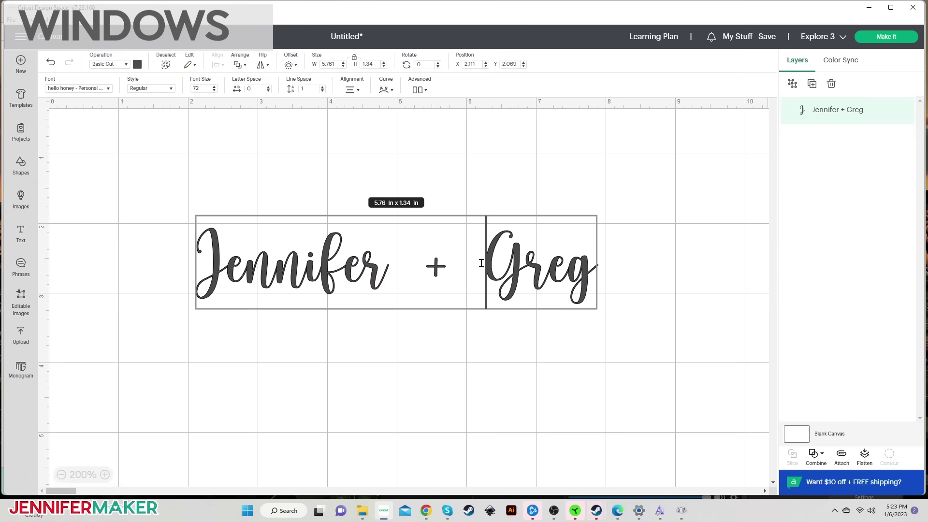
drag(481, 263, 394, 260)
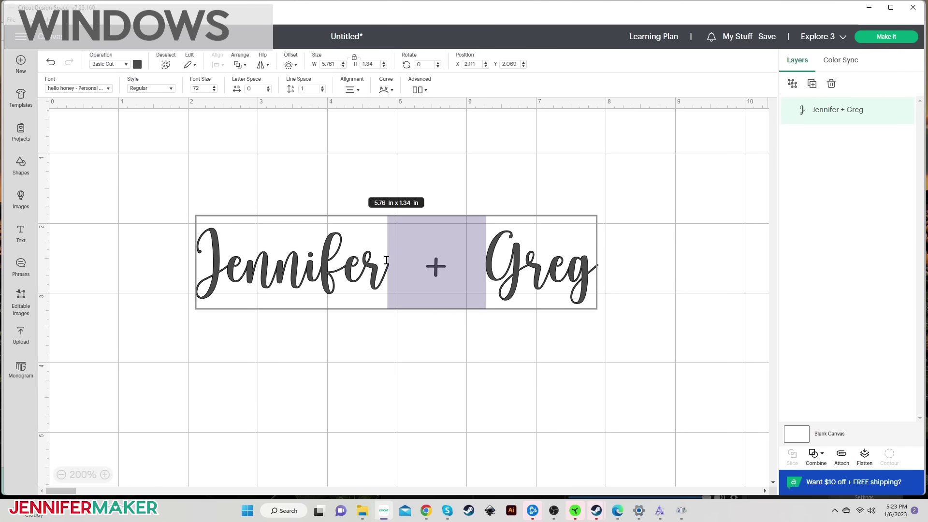
key(BackSpace)
key(BackSpace)
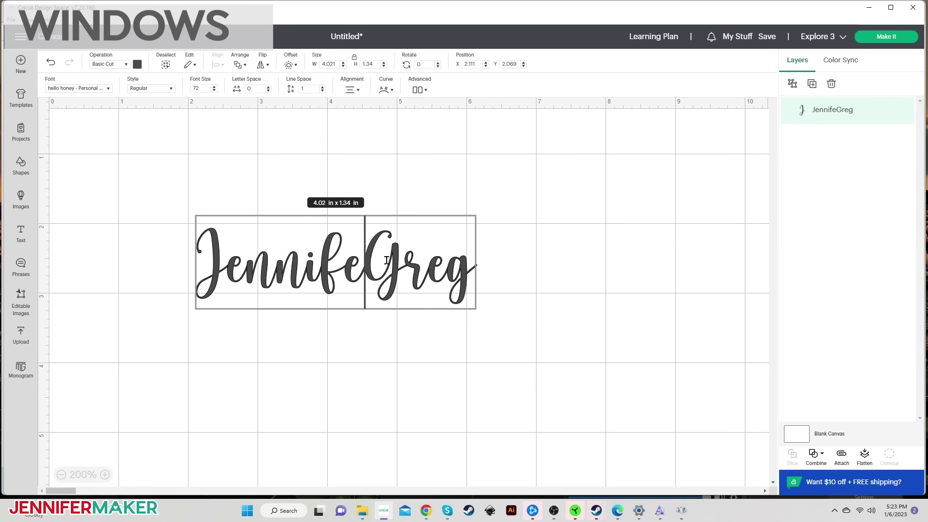
right_click(371, 263)
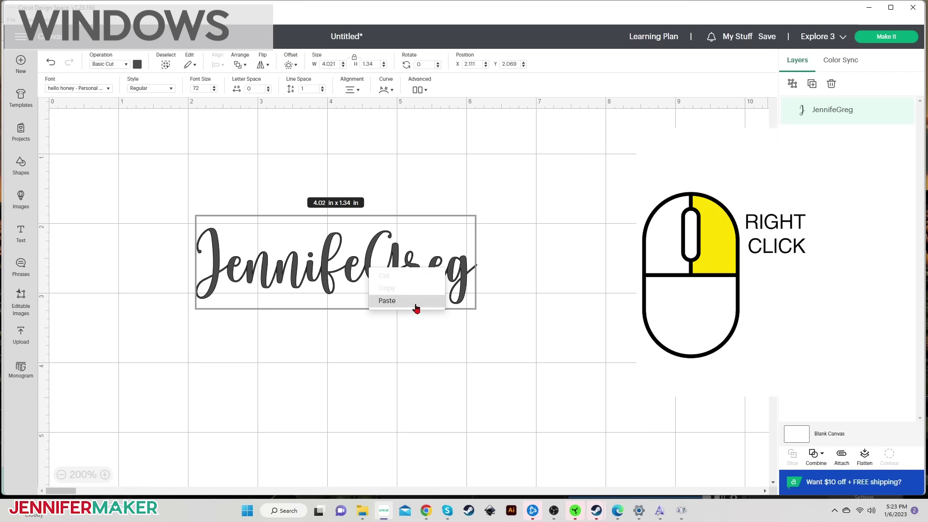
click(387, 301)
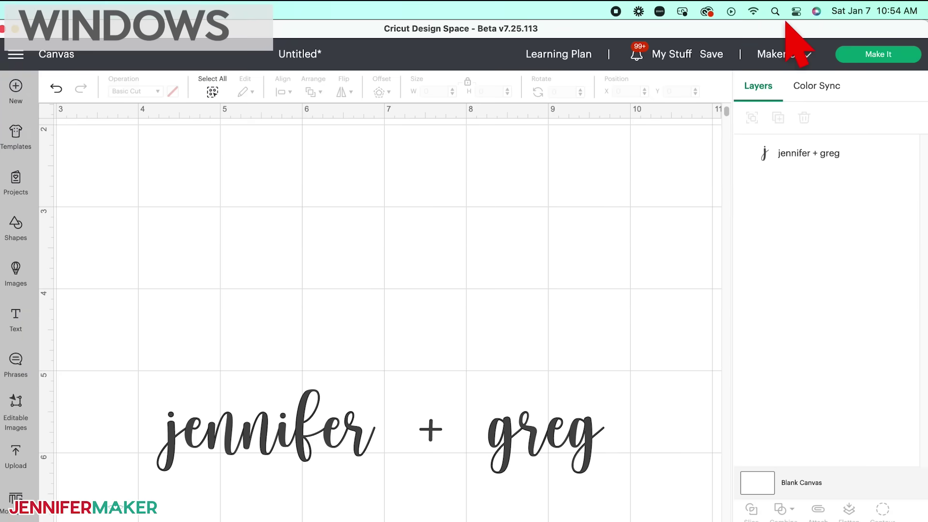
Step: Launch Font Book via Spotlight search 'font' and select hello honey - Personal Use
click(785, 15)
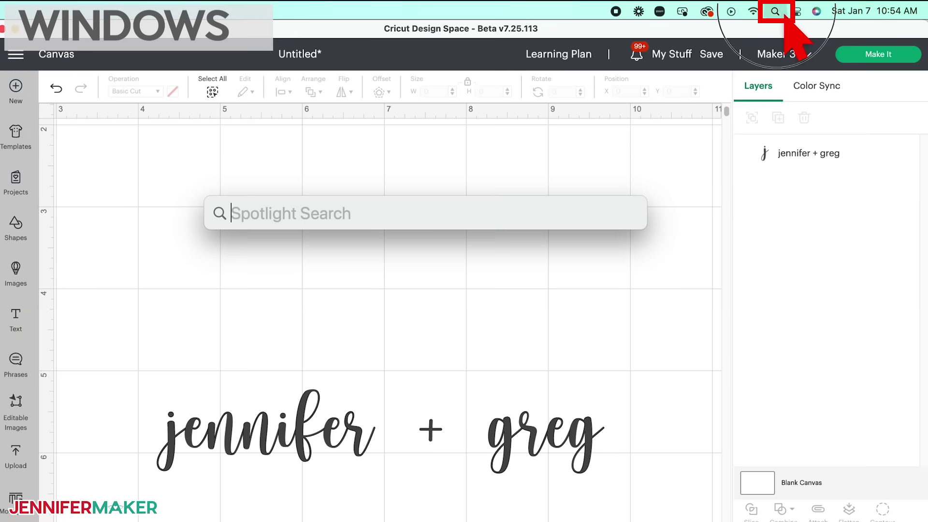
text(font book)
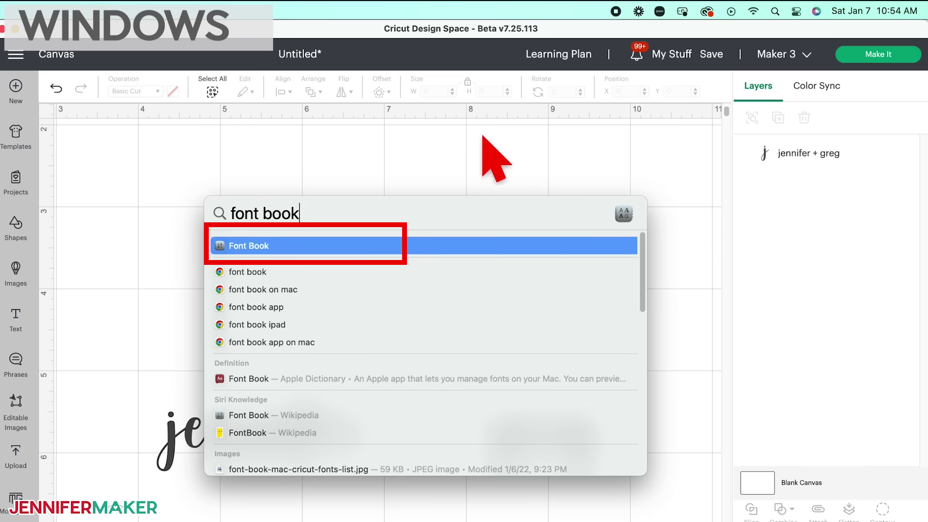
click(269, 248)
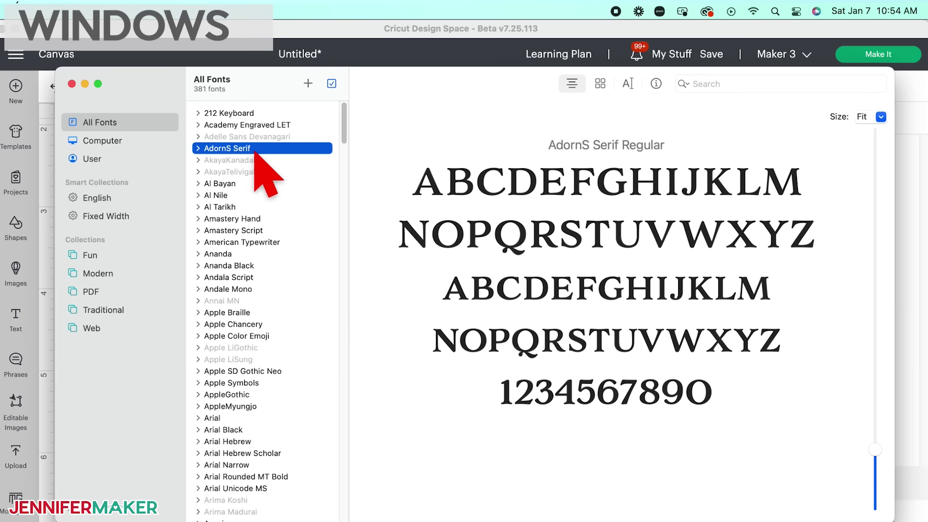
drag(343, 123, 344, 257)
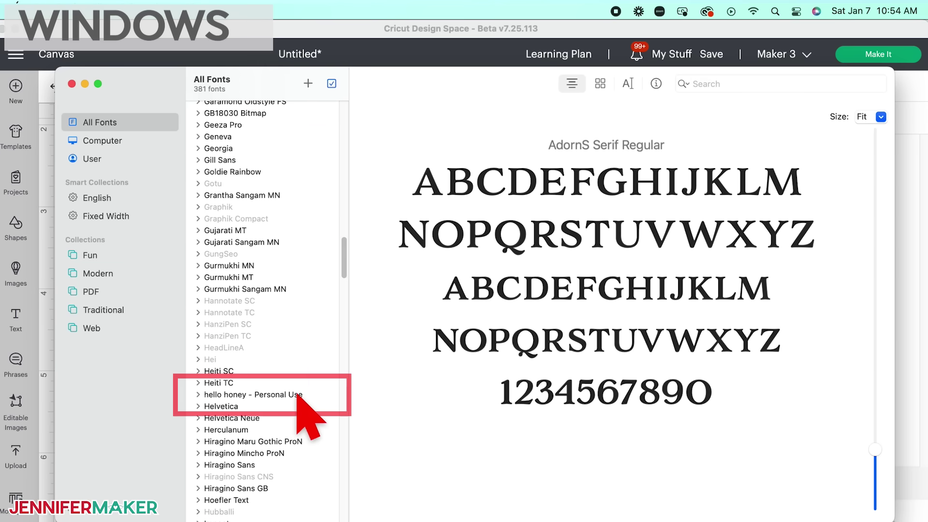
click(296, 395)
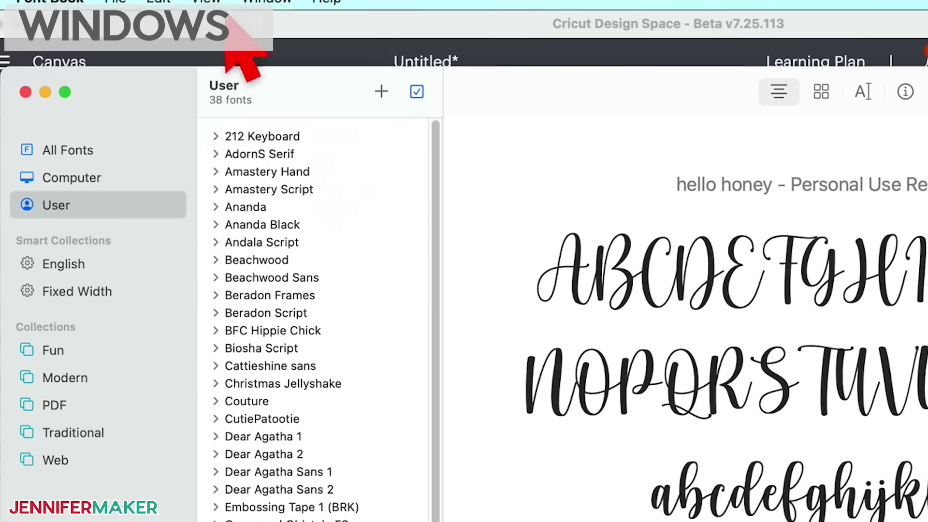
Step: Show the font's full repertoire and copy the r-with-heart glyph
click(154, 12)
click(280, 67)
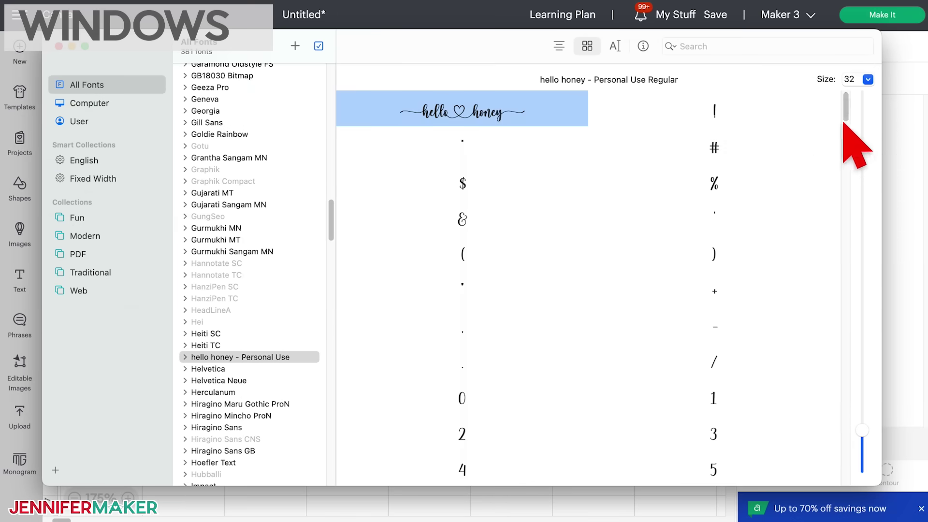
drag(853, 114, 853, 392)
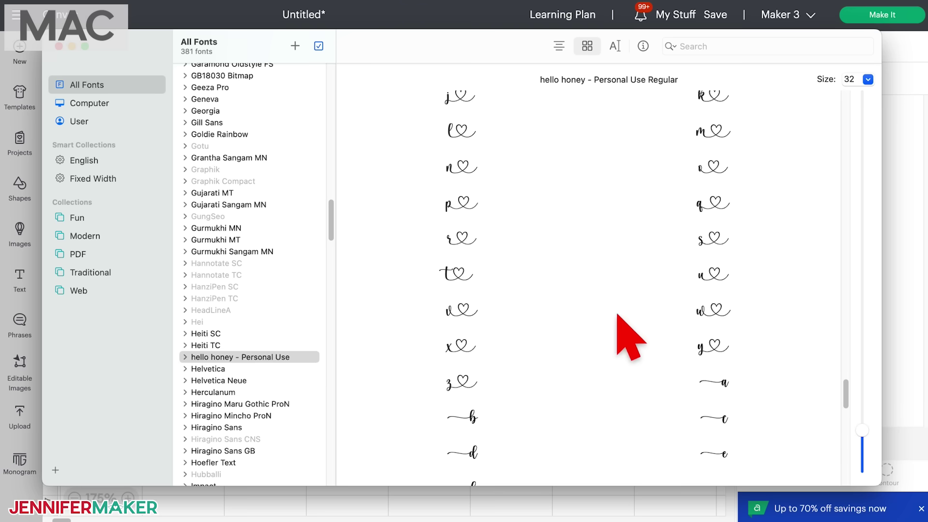
click(508, 249)
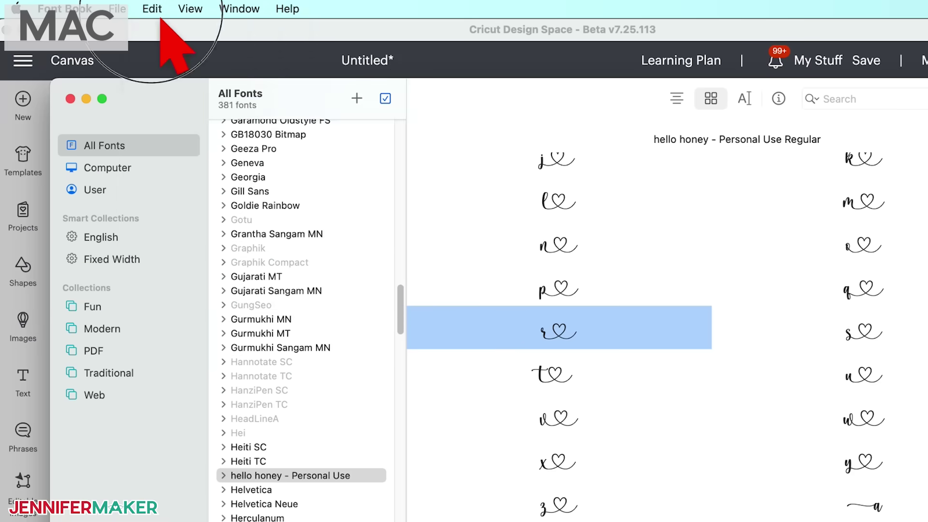
click(156, 10)
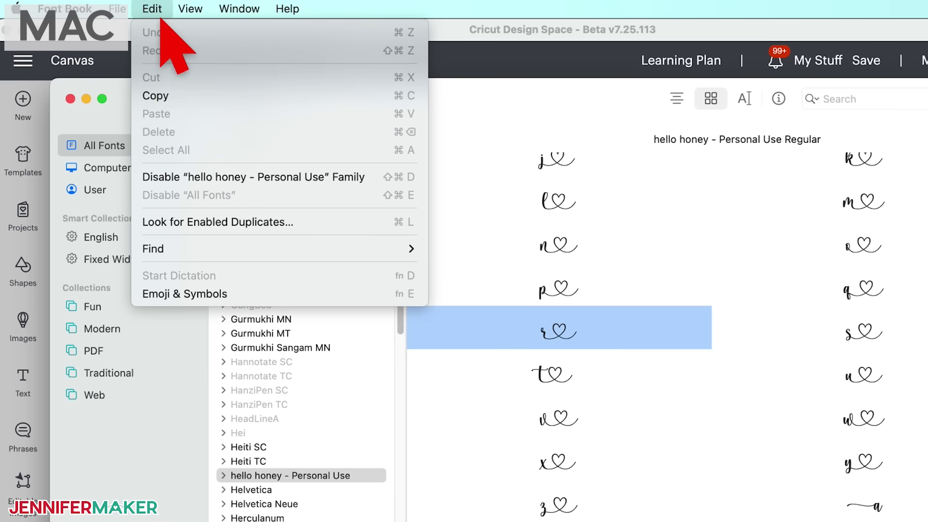
click(207, 100)
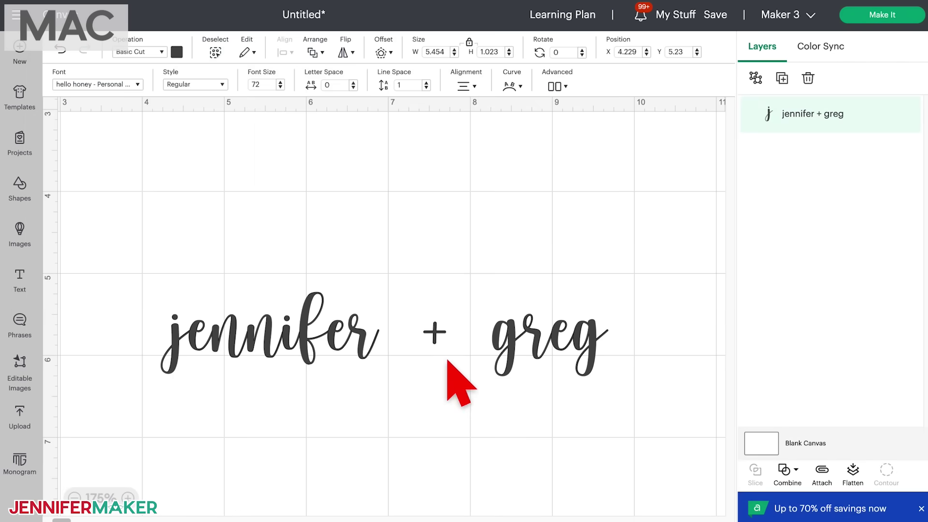
Step: Replace the 'r +' and spaces before greg with the Hello Honey heart glyph
double_click(445, 360)
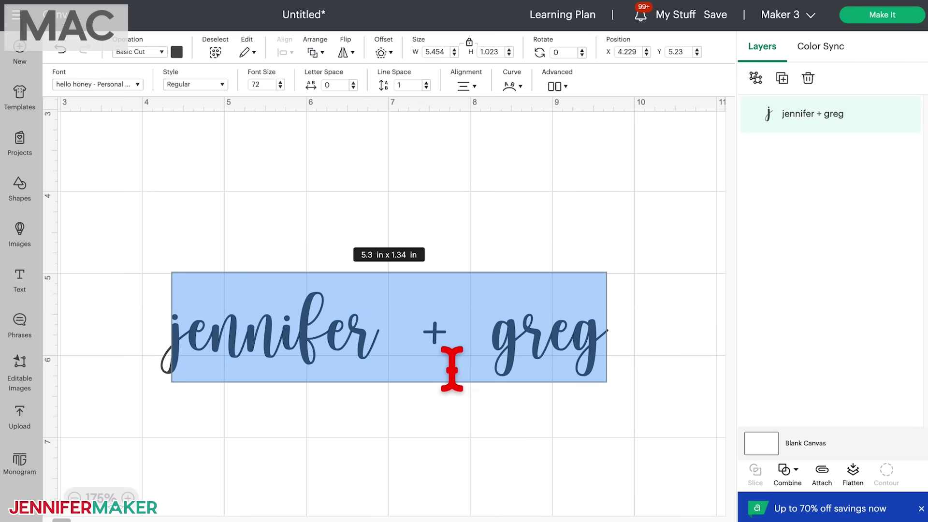
click(502, 360)
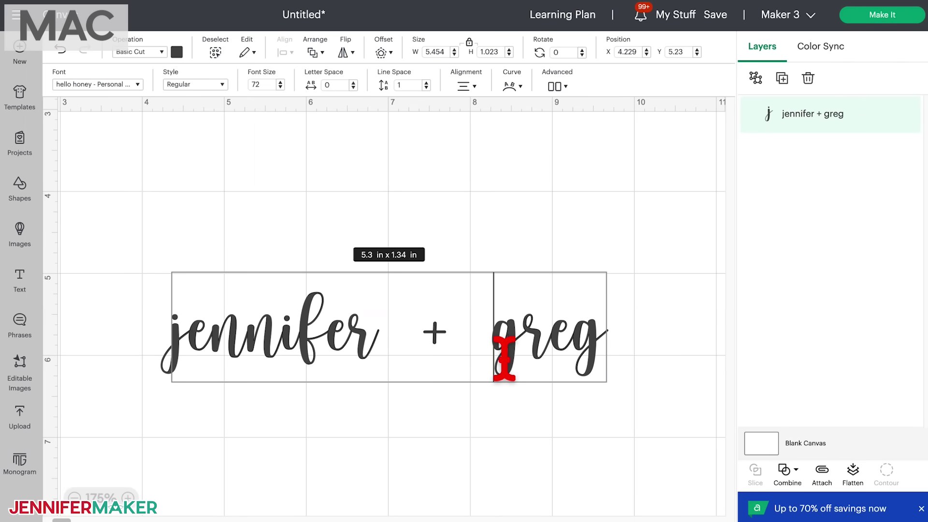
drag(504, 360, 370, 360)
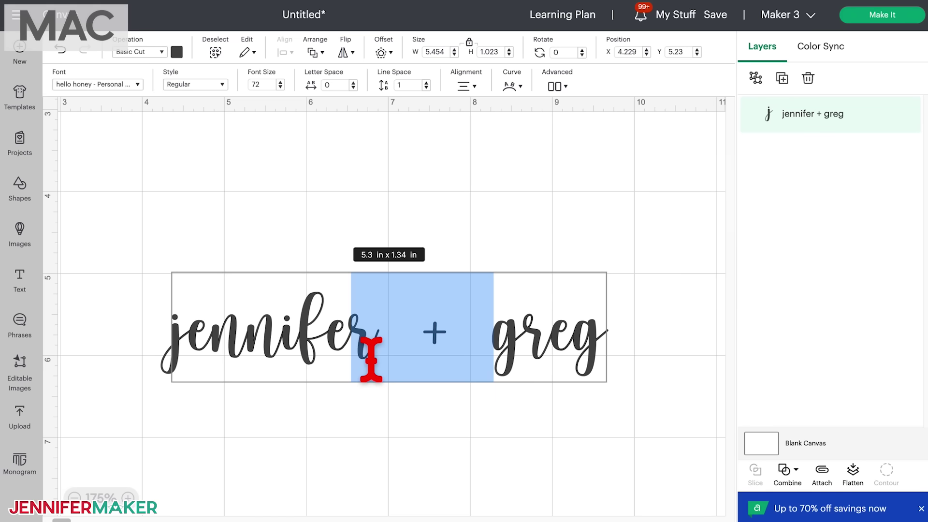
right_click(370, 360)
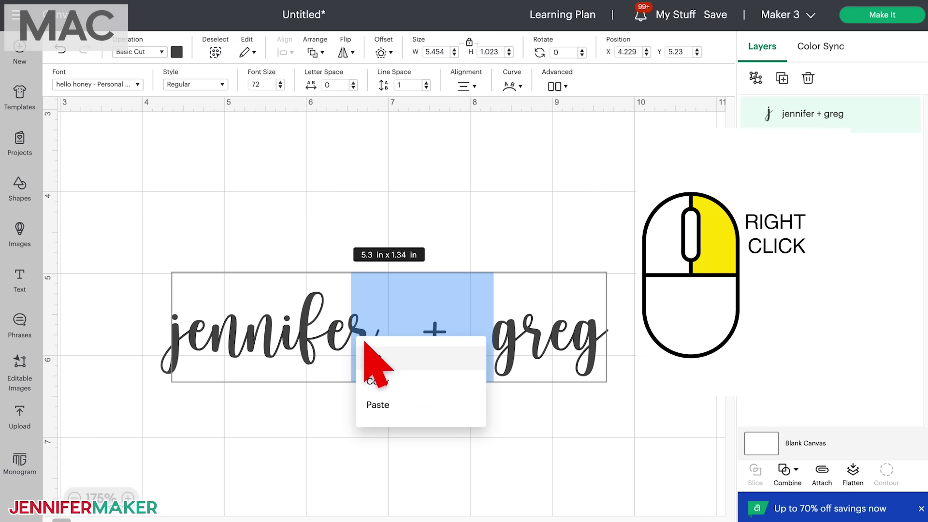
click(458, 415)
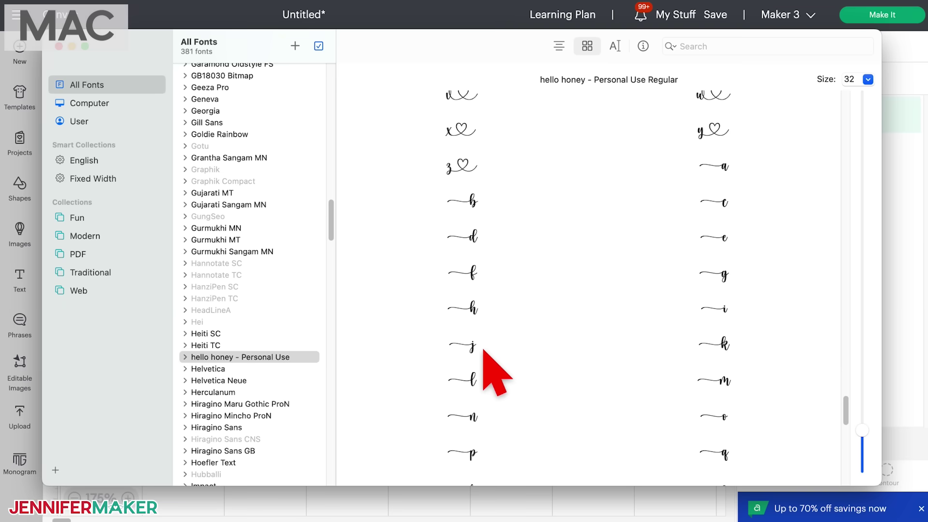
Step: Paste the swash j over jennifer's first j and the swash g over greg's final g
click(485, 338)
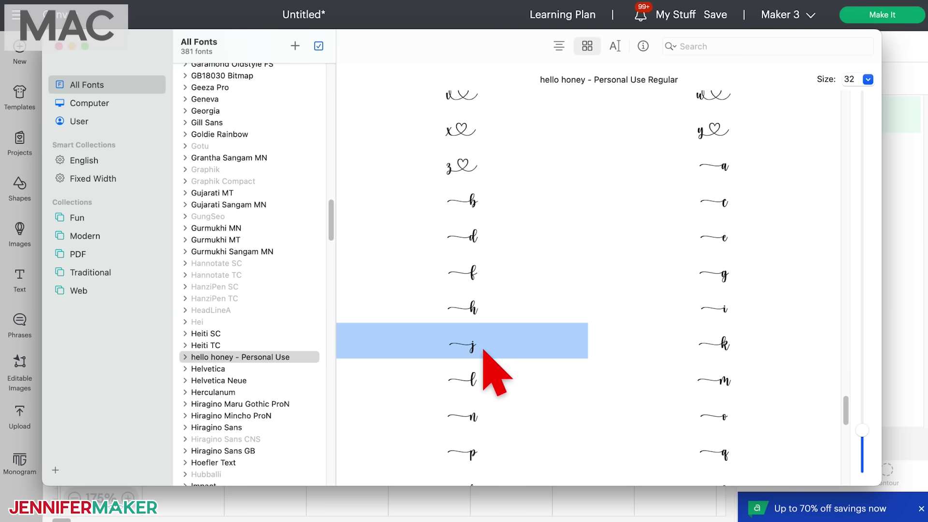
drag(189, 338, 173, 359)
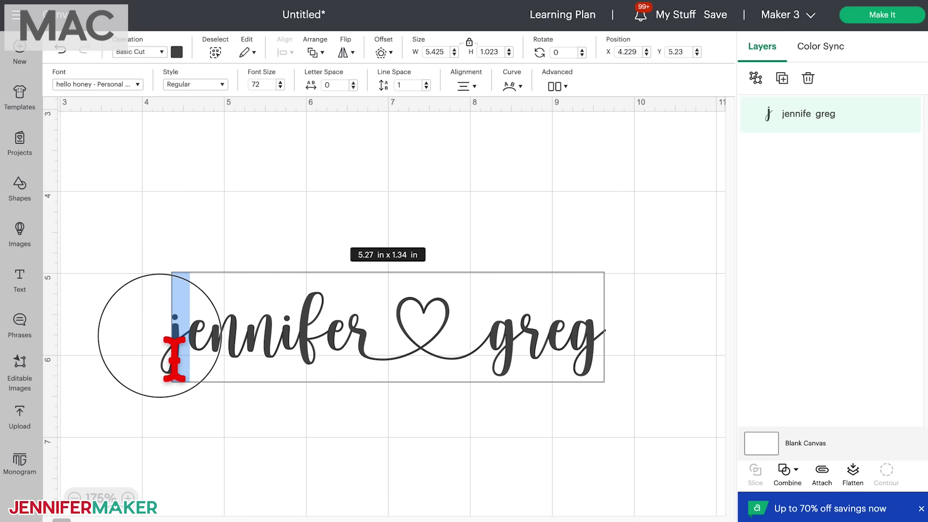
key(super+v)
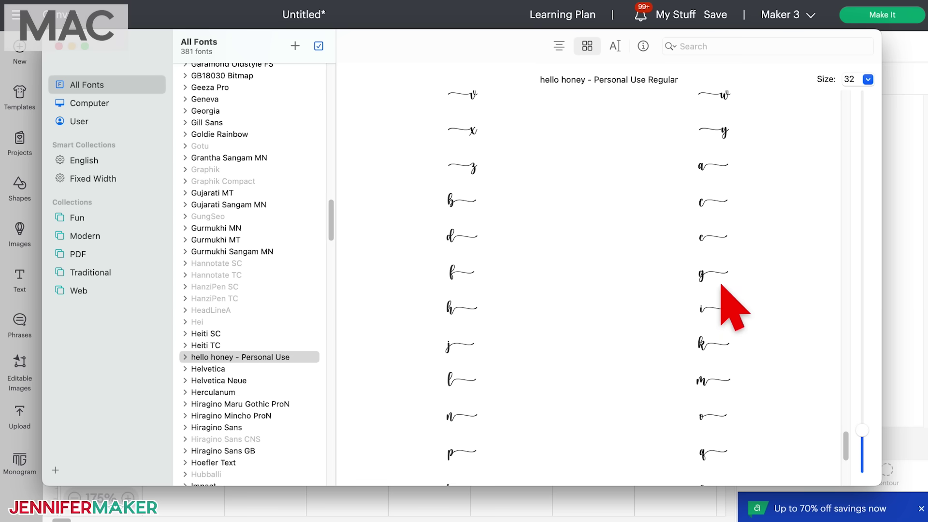
click(723, 284)
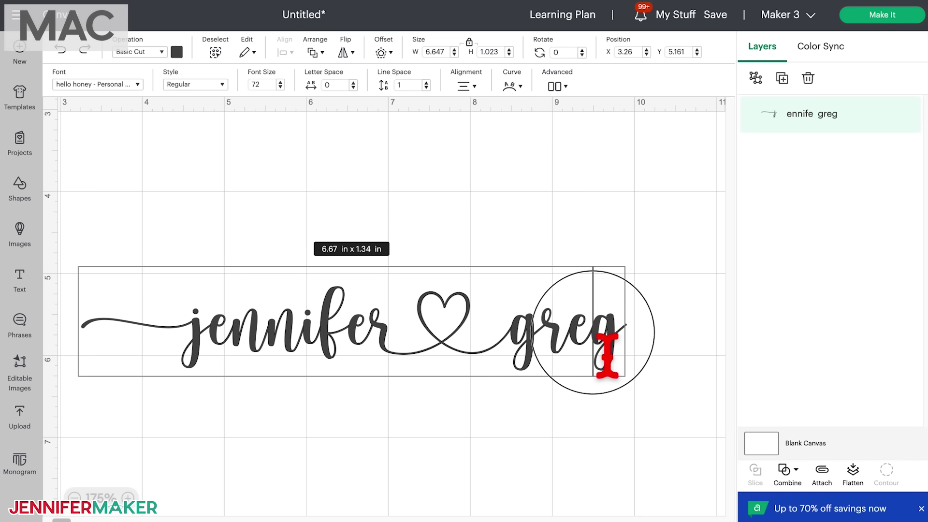
drag(595, 348, 622, 369)
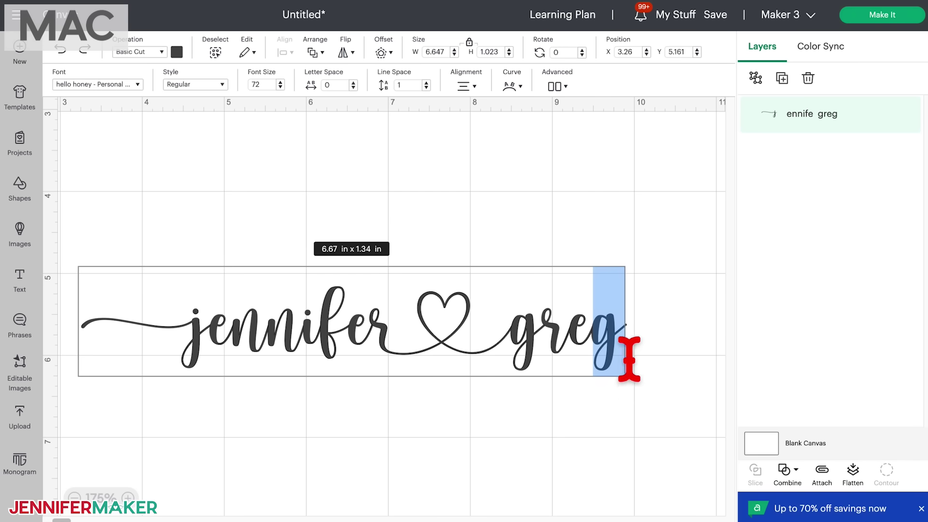
key(super+v)
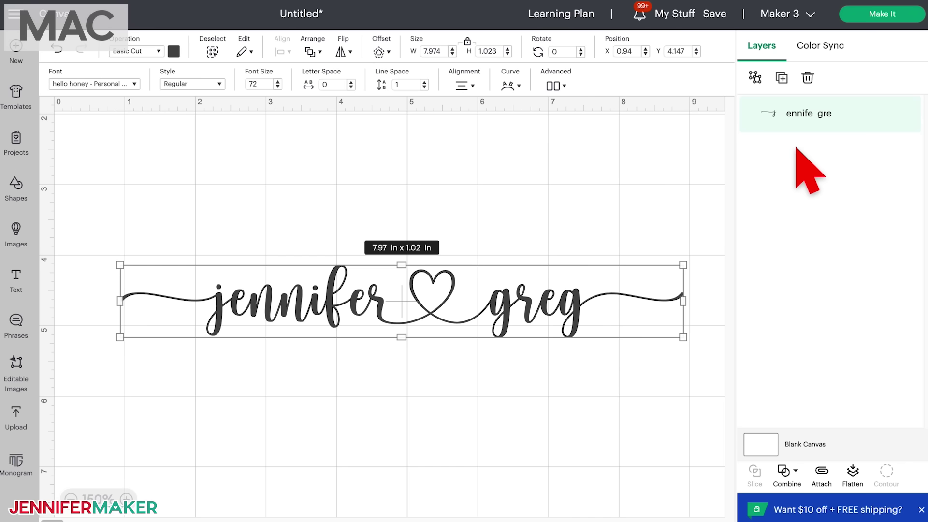
right_click(793, 119)
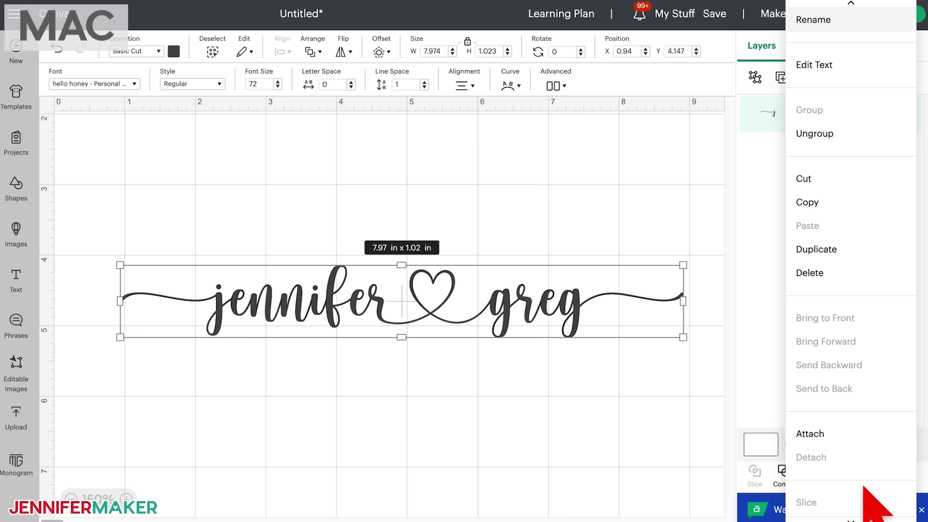
Step: Check the text layer's Image Info and close it
mouse_move(850, 518)
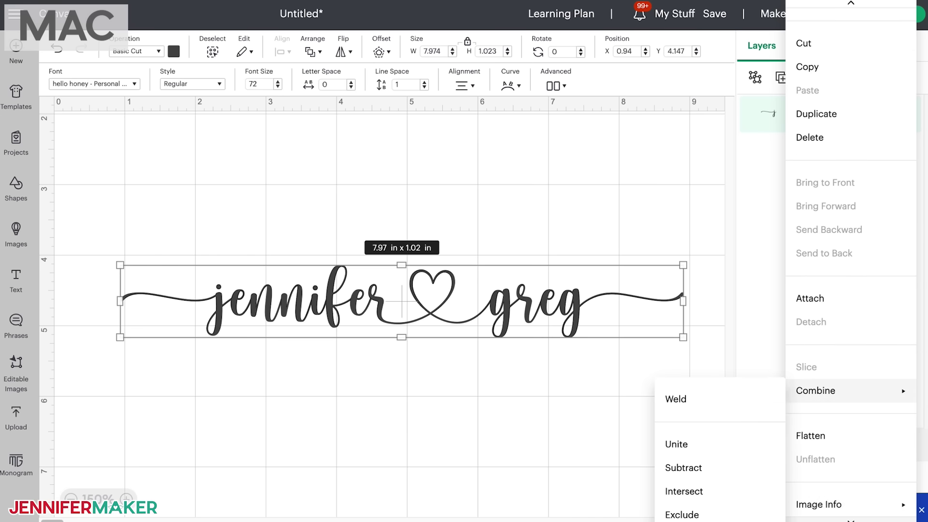
mouse_move(832, 504)
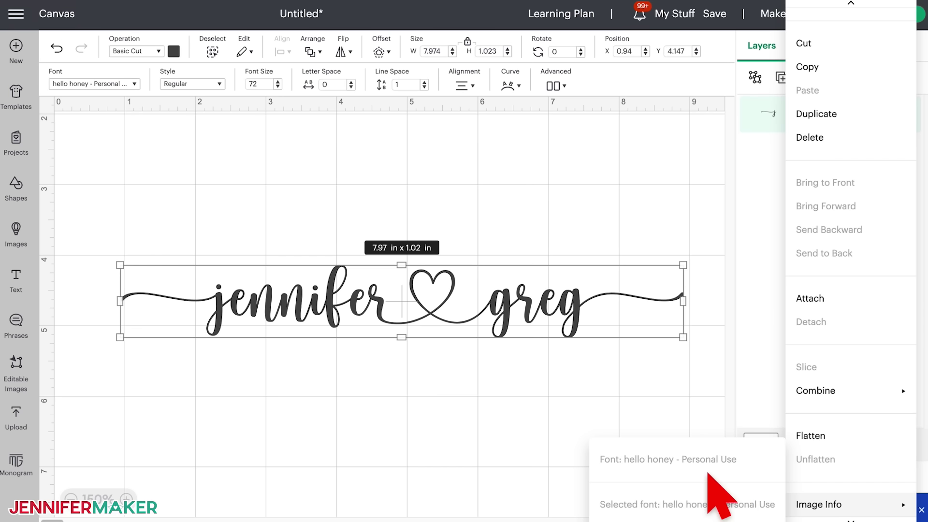
click(578, 419)
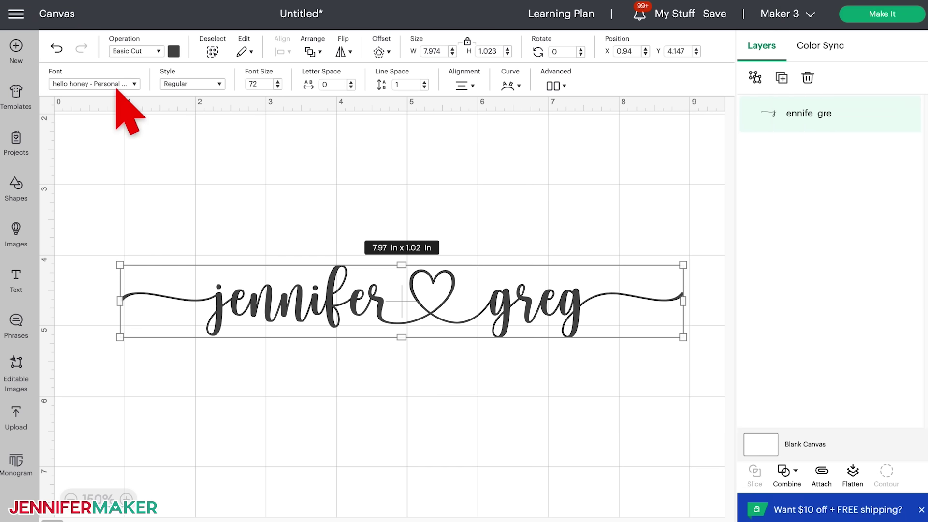
Step: Bookmark the hello honey - Personal Use font, then view the Bookmarked and Recent font lists
click(117, 87)
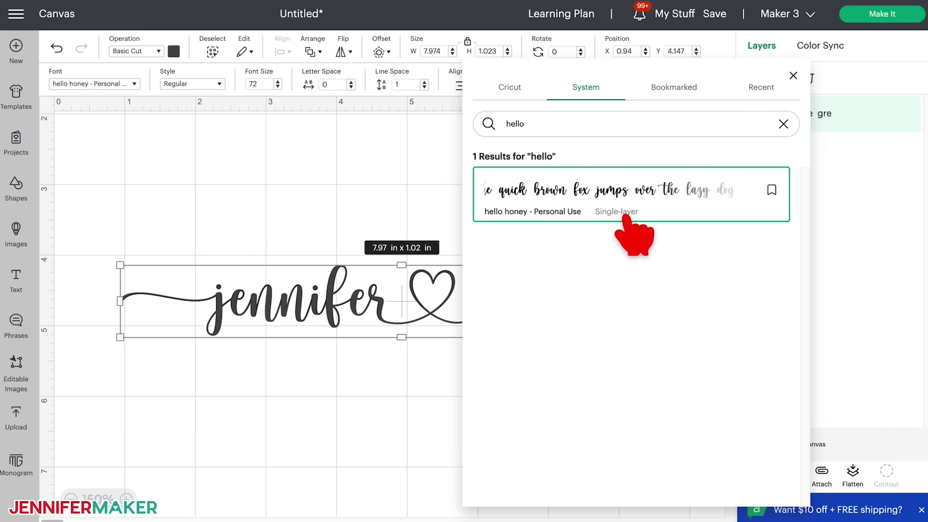
click(772, 189)
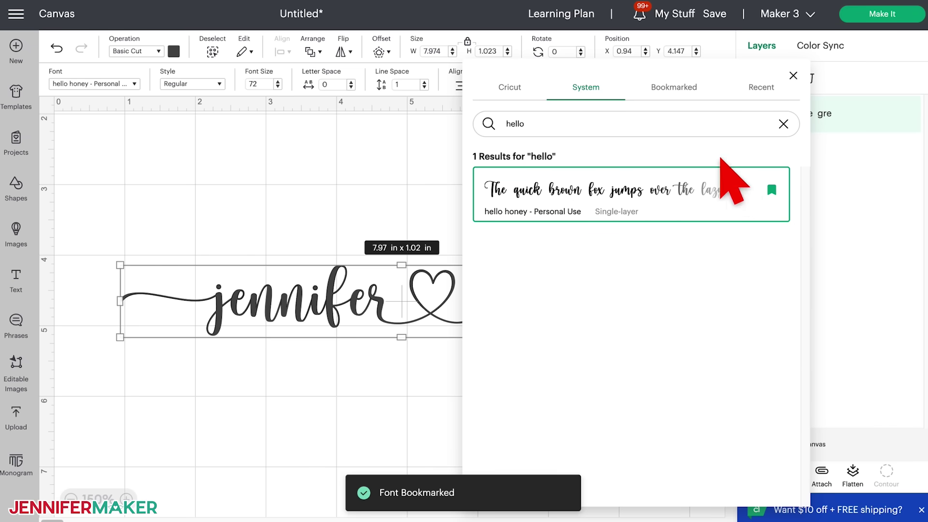
click(701, 99)
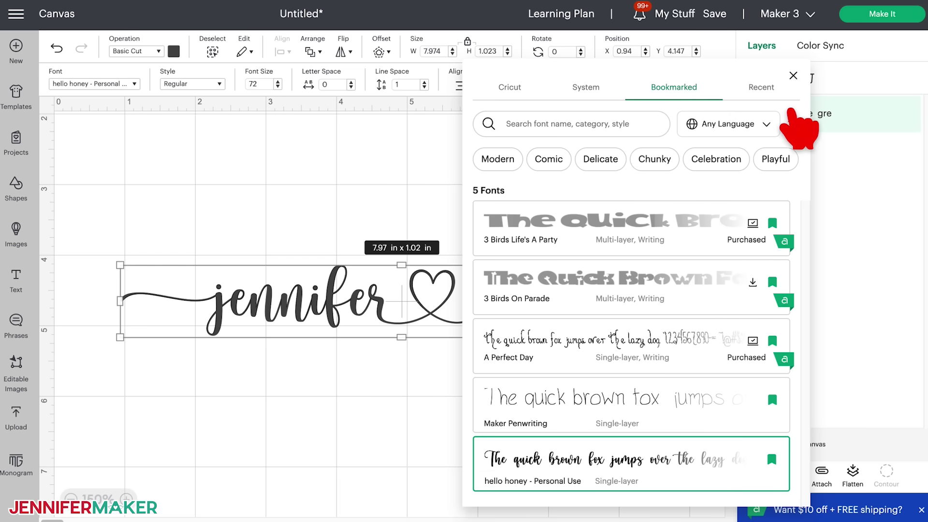
click(778, 92)
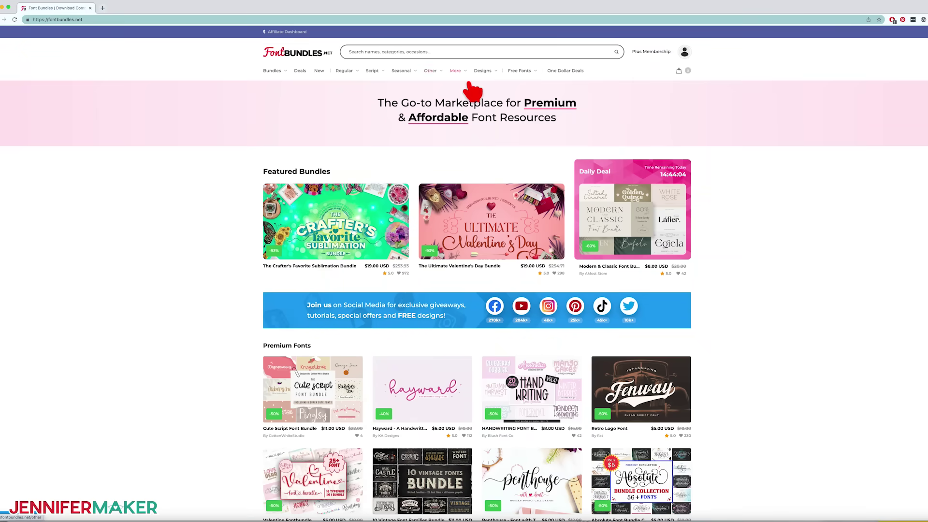
Step: Open Font Bundles' All Free Fonts page, scroll through it, and begin entering creativefabrica
mouse_move(520, 71)
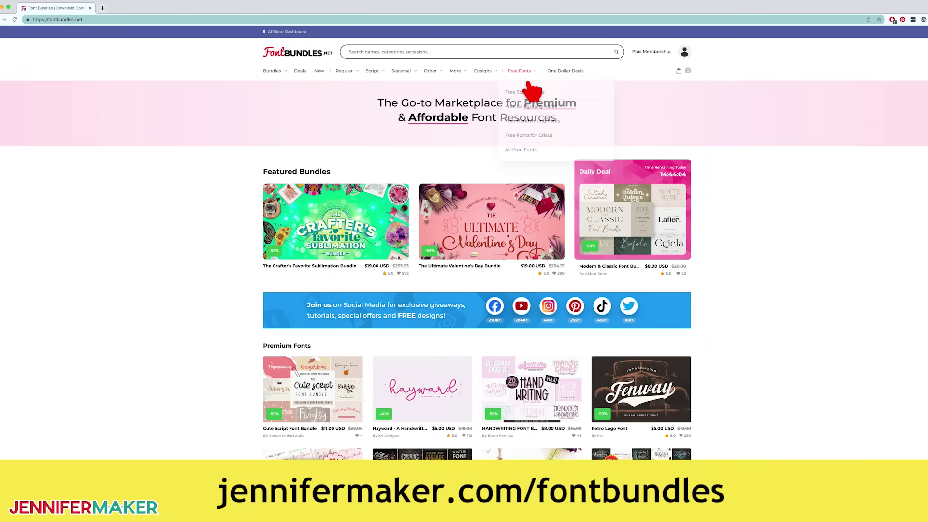
click(534, 83)
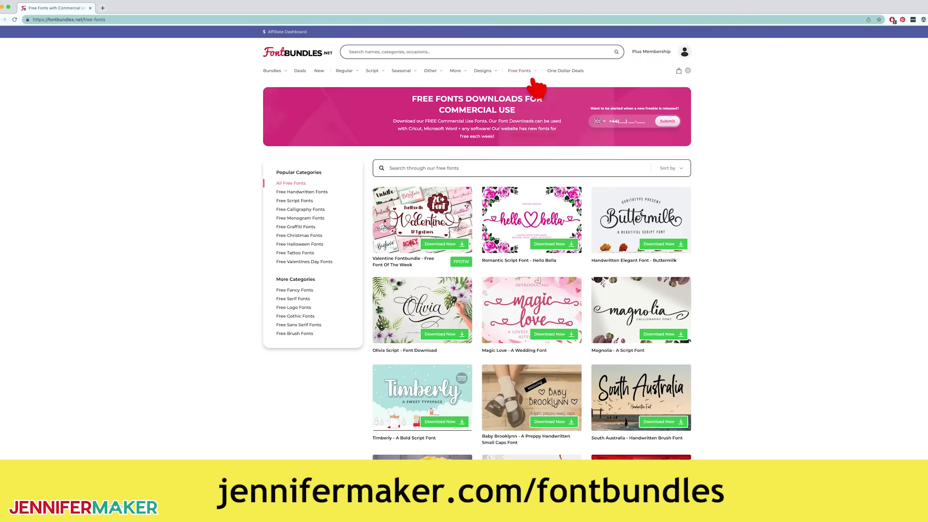
scroll(621, 329, down, 5)
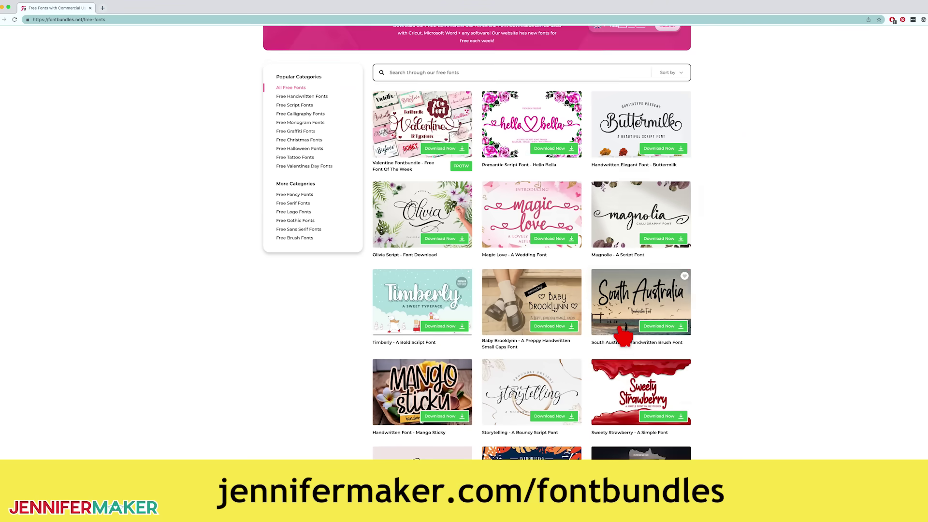
scroll(624, 334, down, 2)
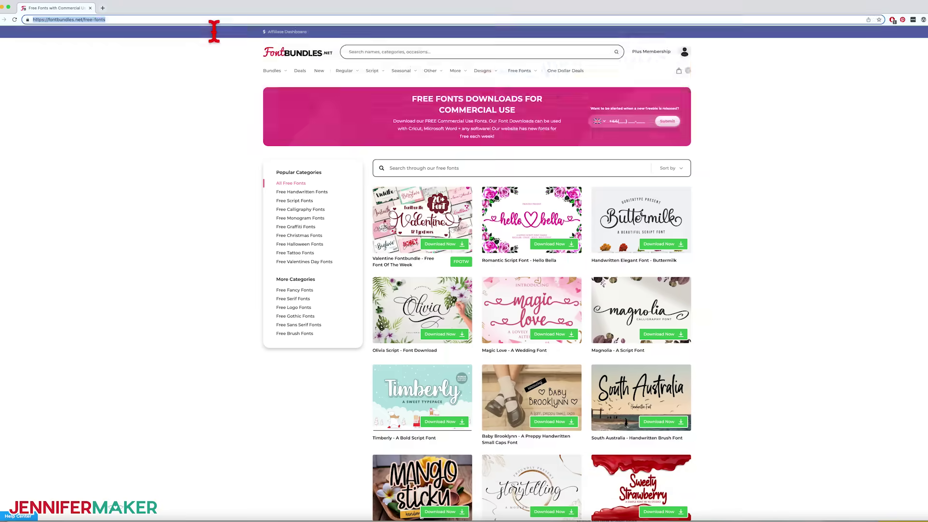
click(213, 21)
text(creativefabrica)
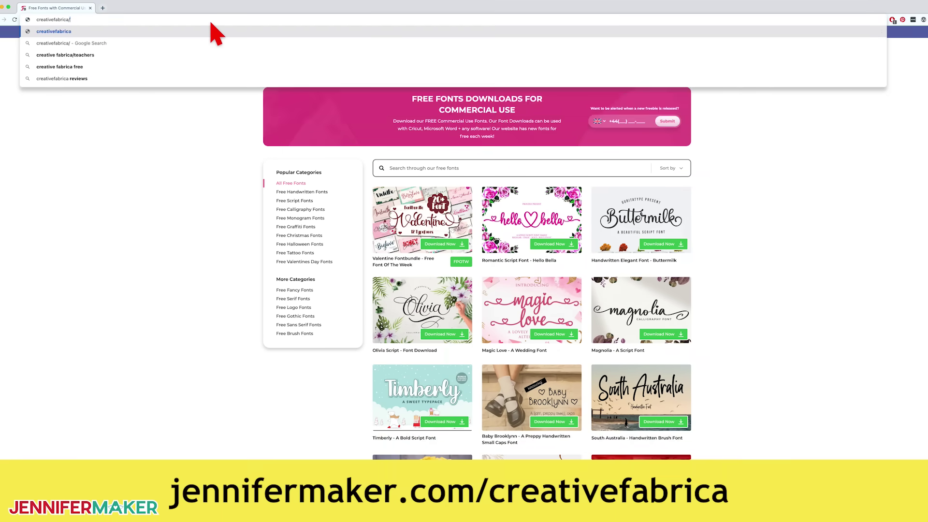
Step: Load creativefabrica.com, go to Freebies > Free Fonts, and scroll the 3699 commercial-use fonts
key(Return)
mouse_move(593, 112)
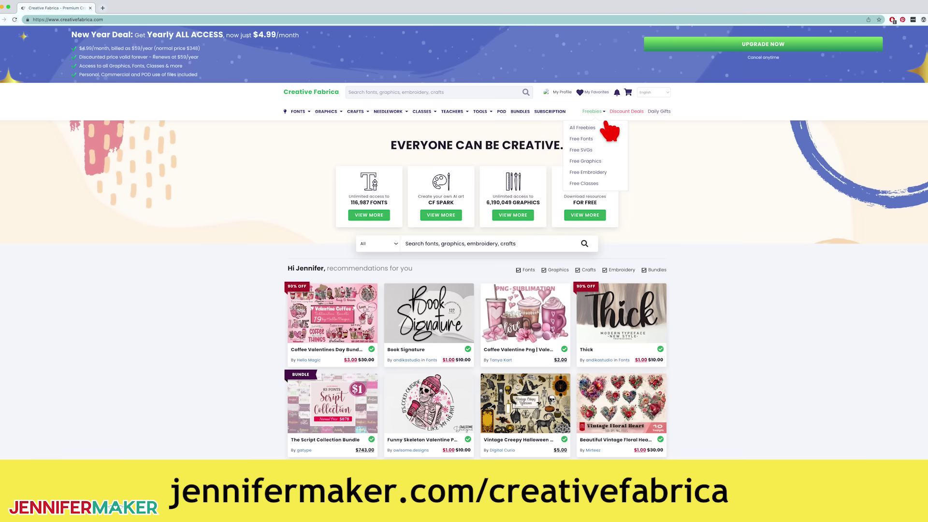
click(603, 145)
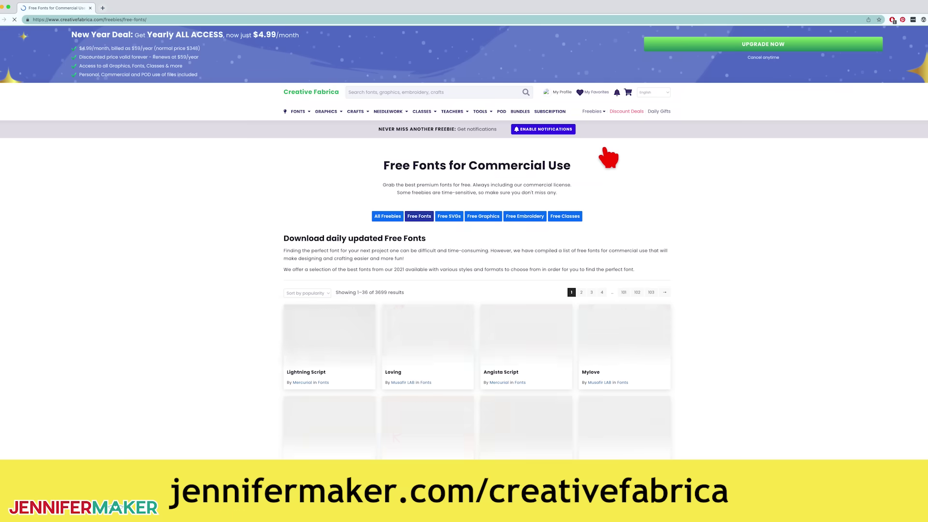
scroll(425, 261, down, 10)
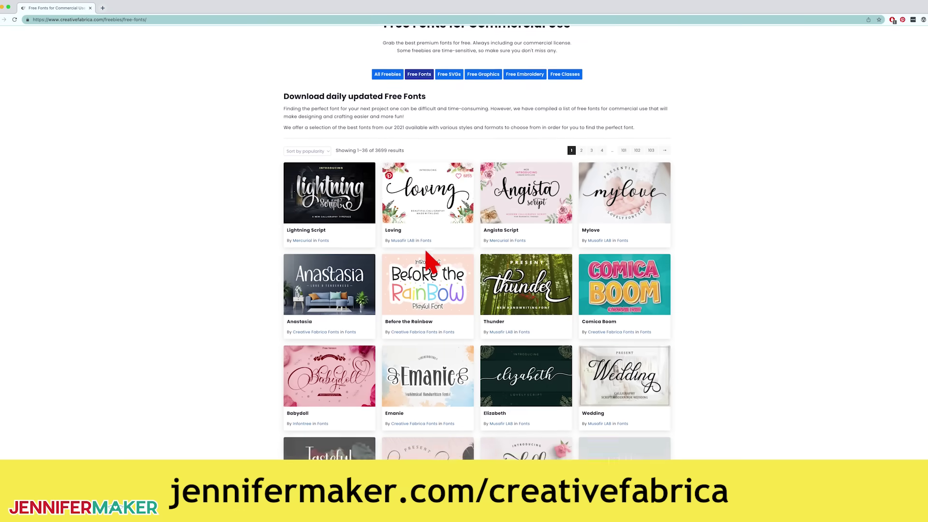
scroll(428, 259, down, 5)
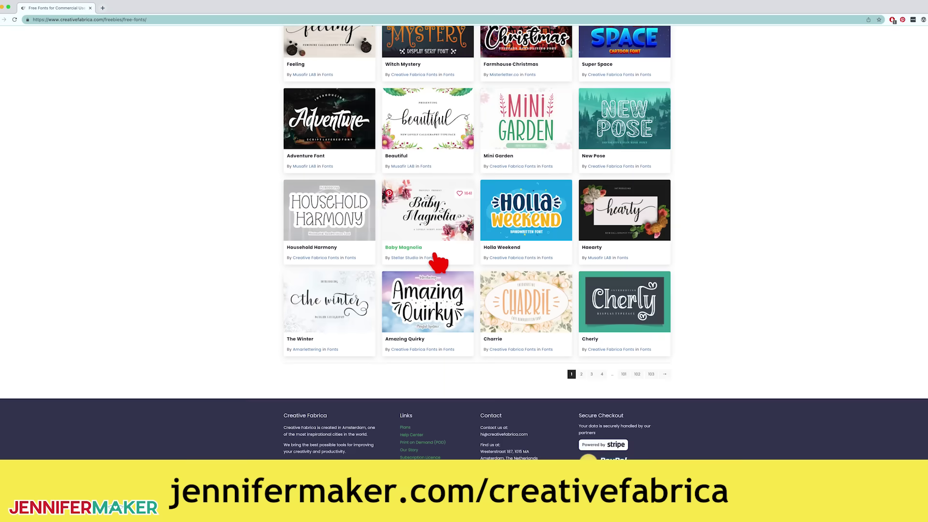
scroll(431, 259, up, 16)
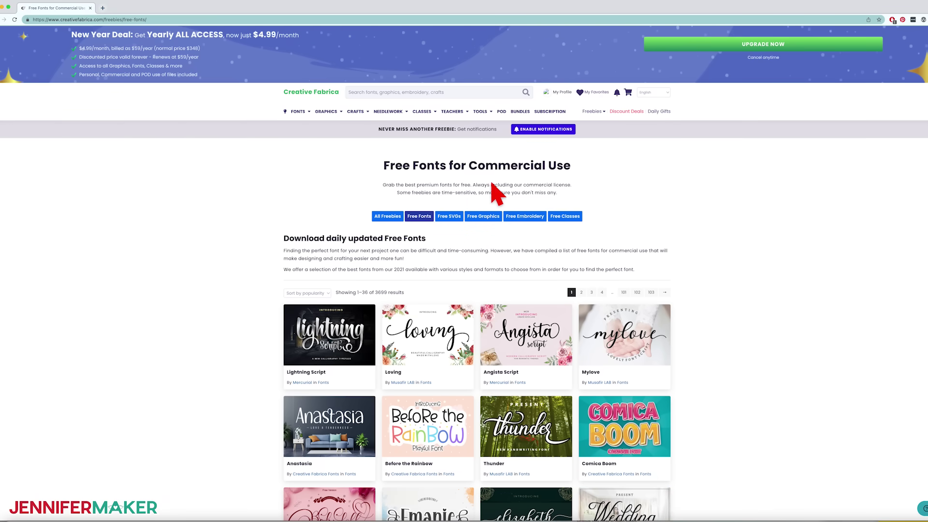
click(173, 20)
Step: Finish the jennifermaker address and scroll the JenniferMaker Library to its numbered project list
text(k)
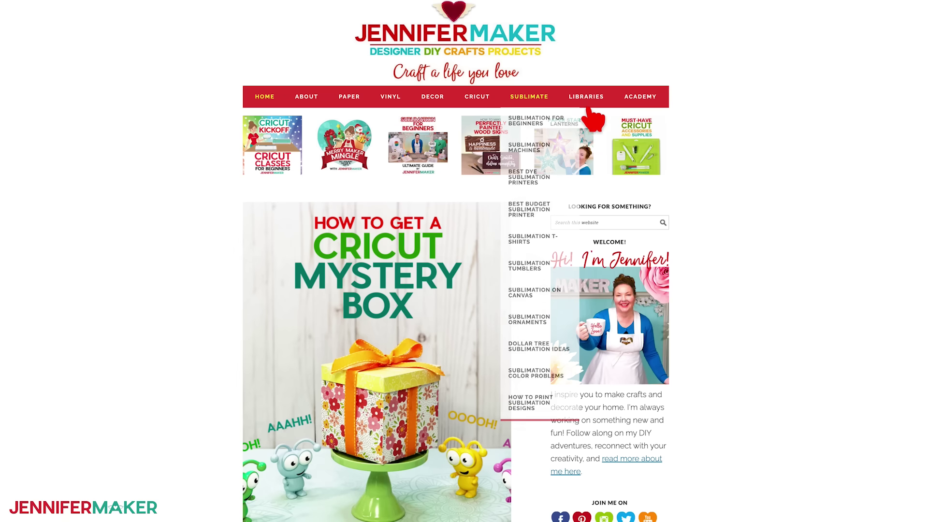
mouse_move(586, 99)
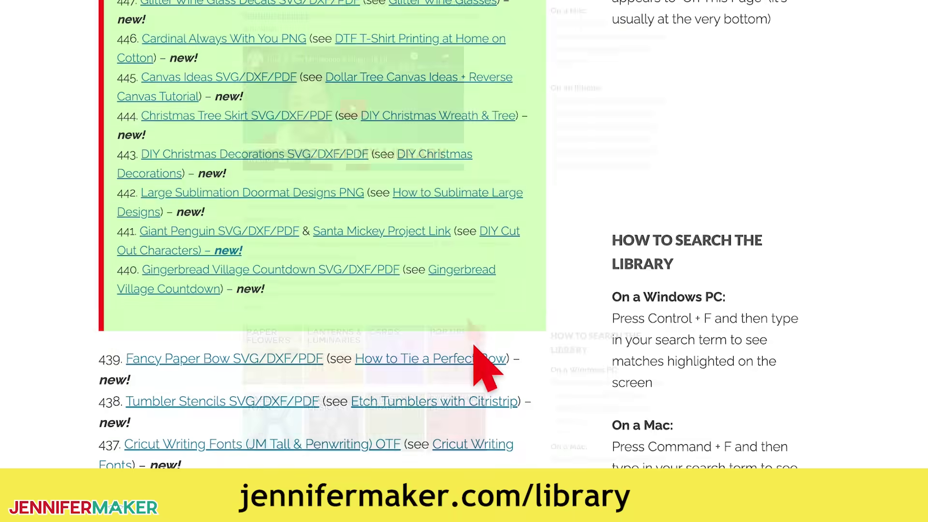
scroll(478, 362, down, 2)
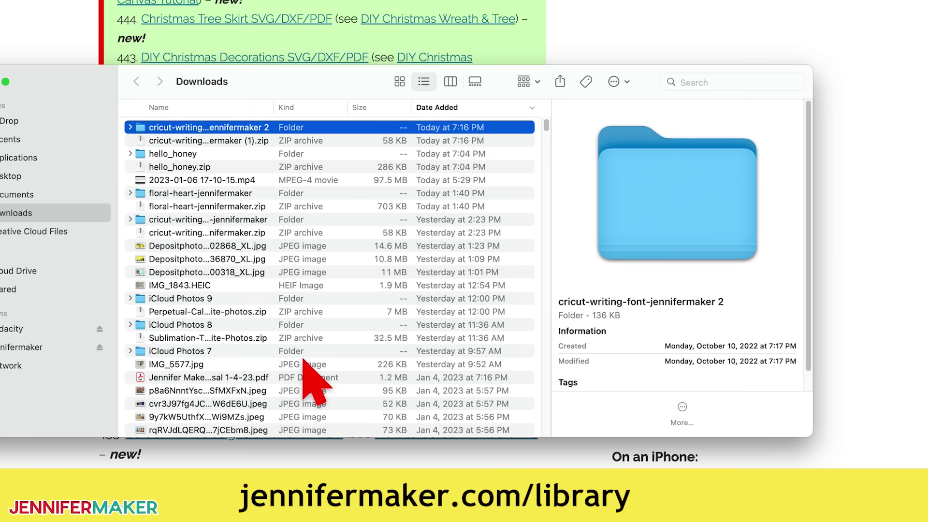
Step: Expand cricut-writing-font-jennifermaker 2 in Downloads and preview JM Tall.otf and JM Penwriting.otf
click(131, 129)
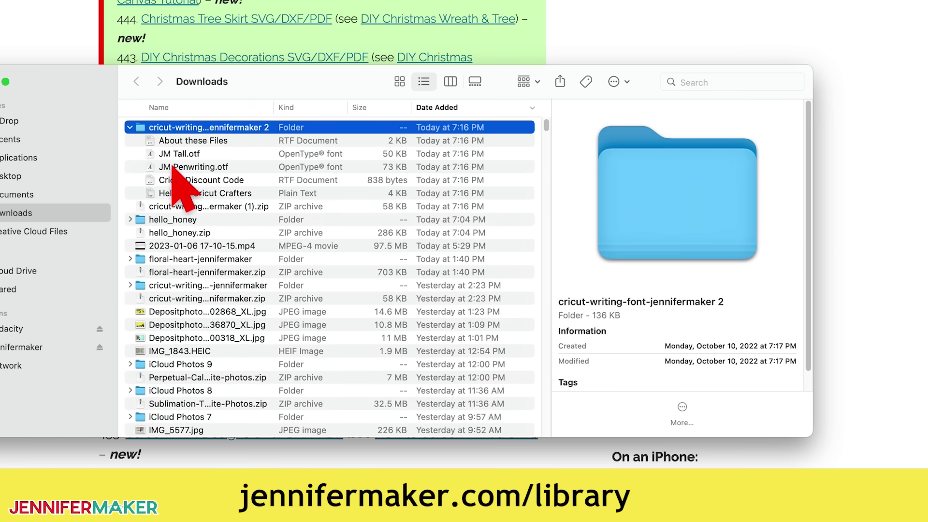
click(202, 161)
click(203, 169)
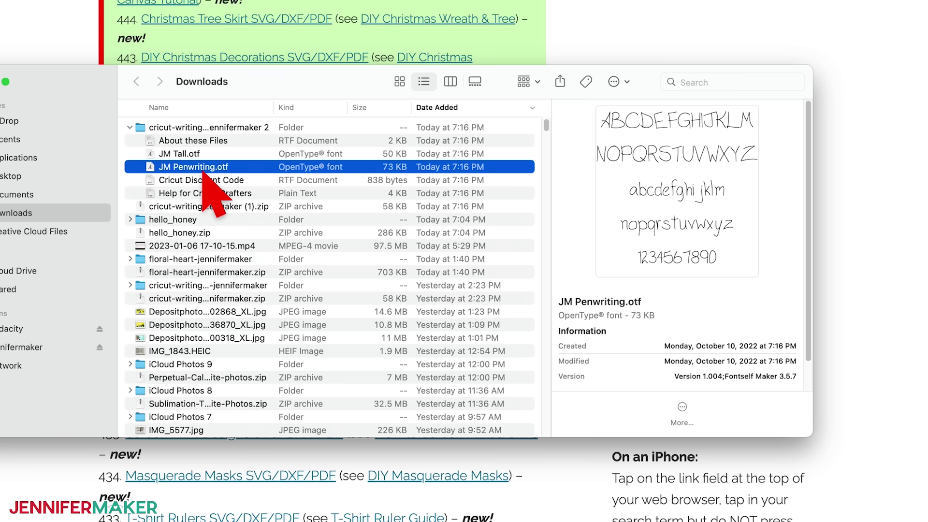